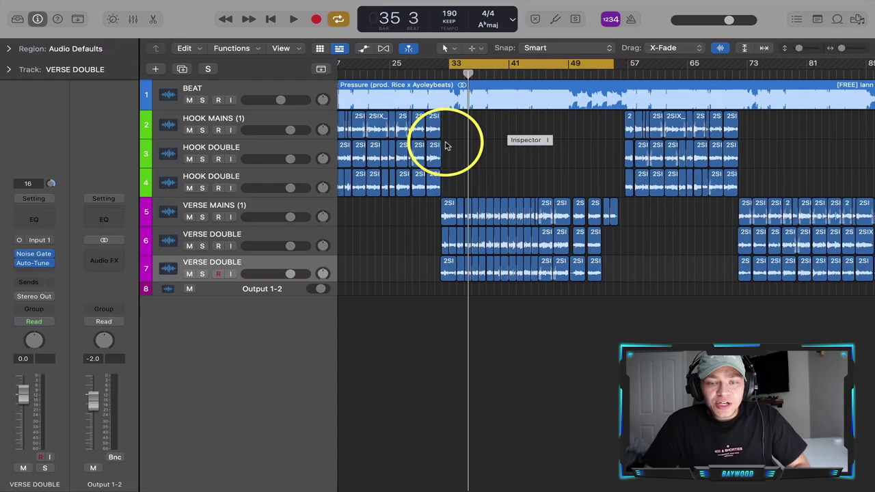
- Move and resize the cycle range to cover the first hook, from about bar 17 to about bar 31
{"action": "scroll", "coordinate": [446, 146], "scroll_direction": "up", "scroll_amount": 5}
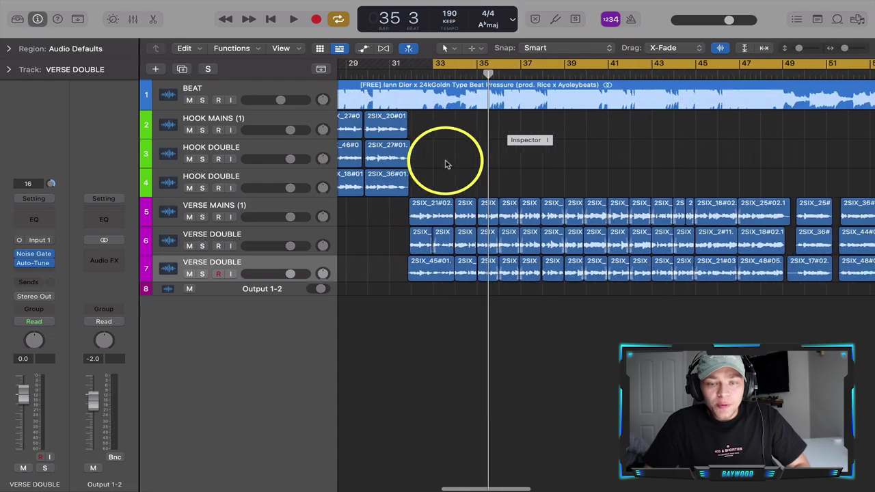
{"action": "left_click", "coordinate": [278, 233]}
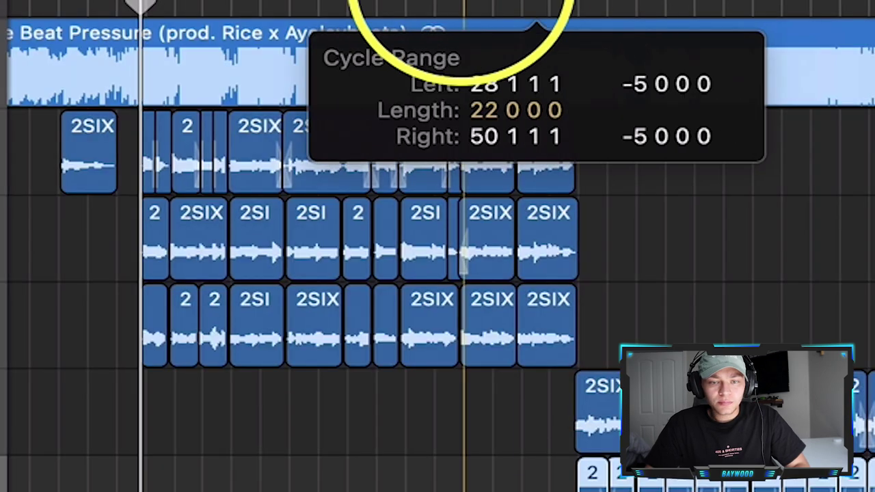
{"action": "left_click_drag", "start_coordinate": [491, 73], "coordinate": [407, 73]}
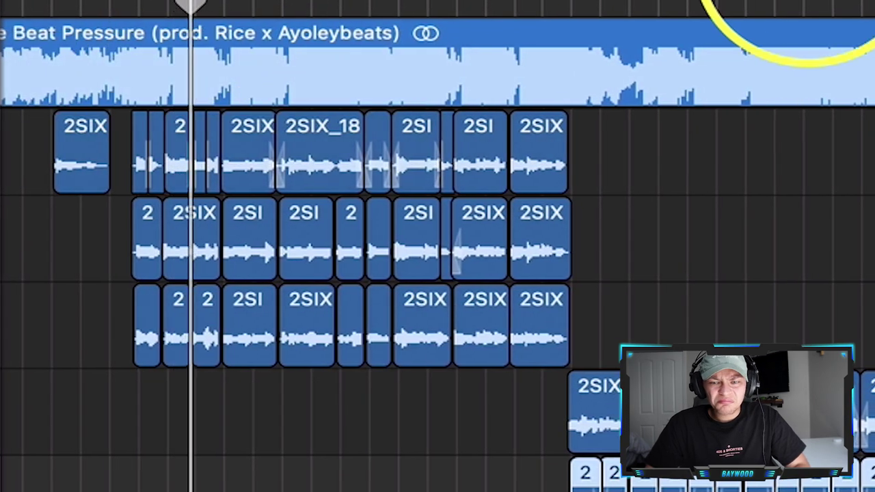
{"action": "left_click_drag", "start_coordinate": [777, 1], "coordinate": [570, 137]}
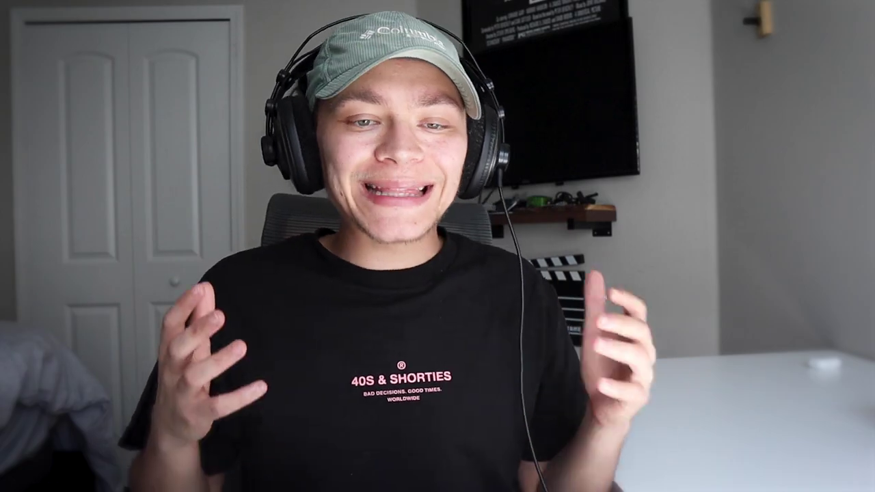
- Review the Noise Gate settings on the HOOK MAINS (1) track and close the plug-in
{"action": "left_click", "coordinate": [270, 119]}
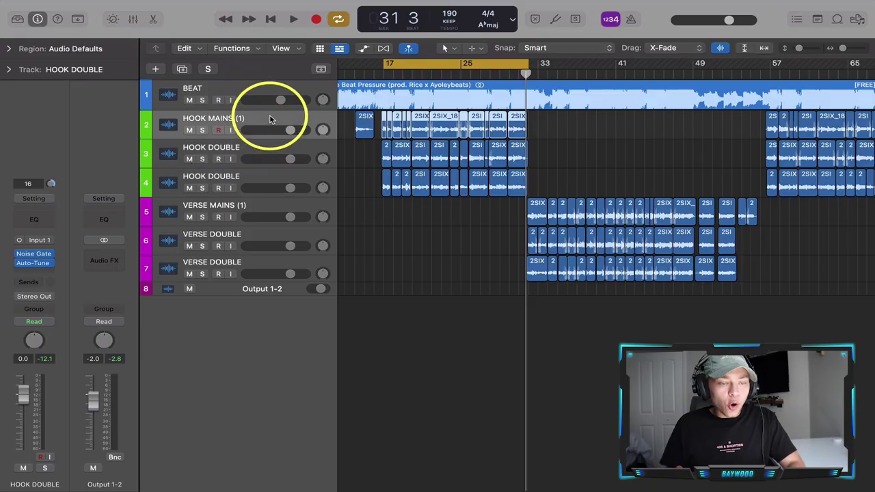
{"action": "left_click", "coordinate": [35, 254]}
{"action": "left_click_drag", "start_coordinate": [573, 161], "coordinate": [469, 146]}
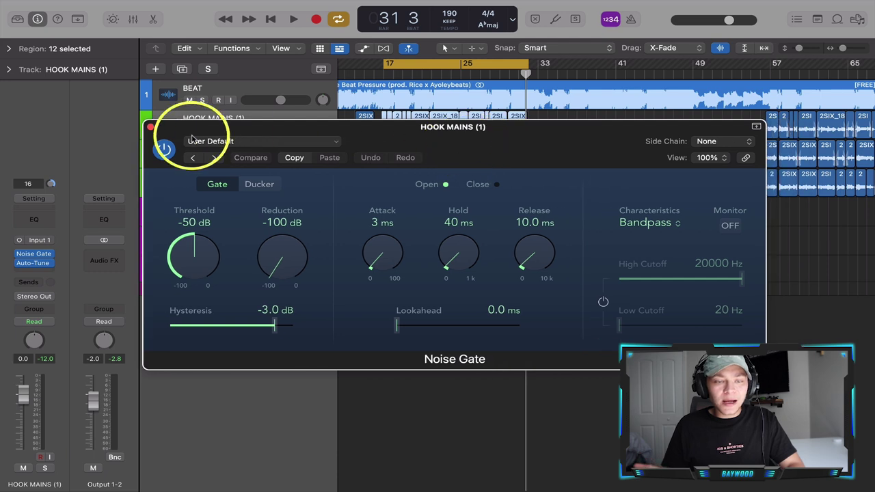
{"action": "left_click", "coordinate": [151, 128]}
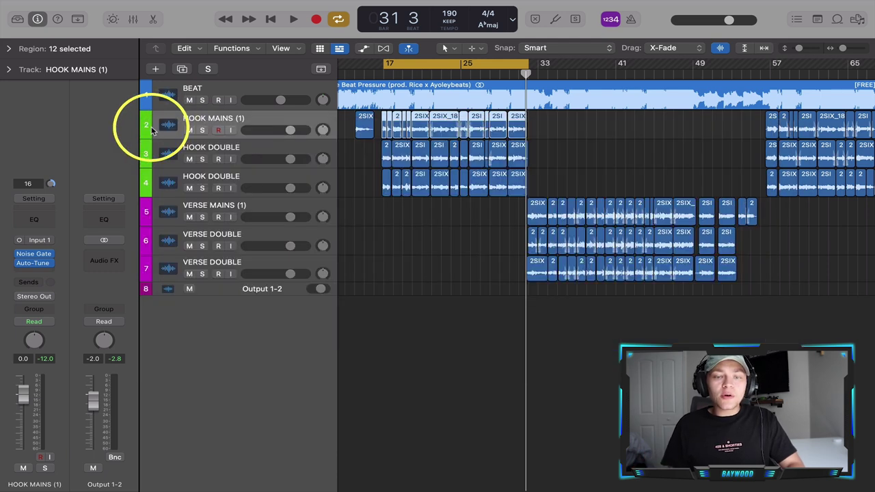
- Group HOOK MAINS (1) and both HOOK DOUBLE tracks into a Summing Stack
{"action": "left_click", "coordinate": [262, 147], "text": "shift"}
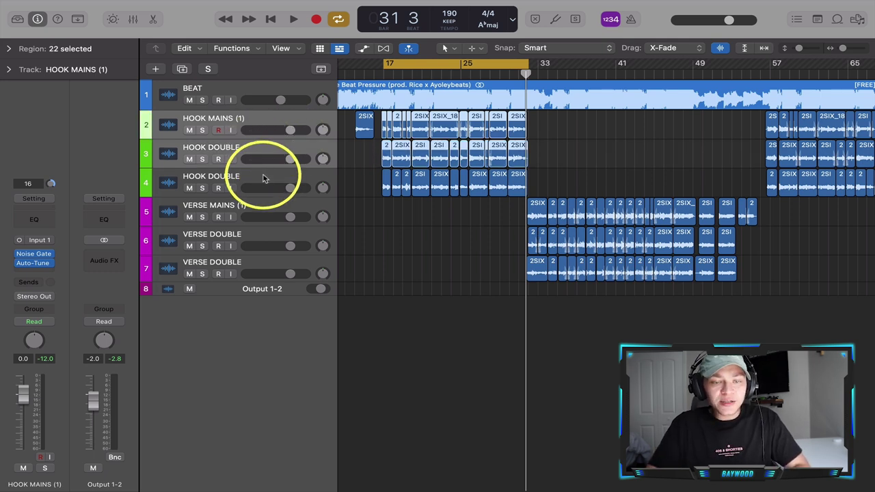
{"action": "left_click", "coordinate": [294, 180], "text": "shift"}
{"action": "right_click", "coordinate": [272, 177]}
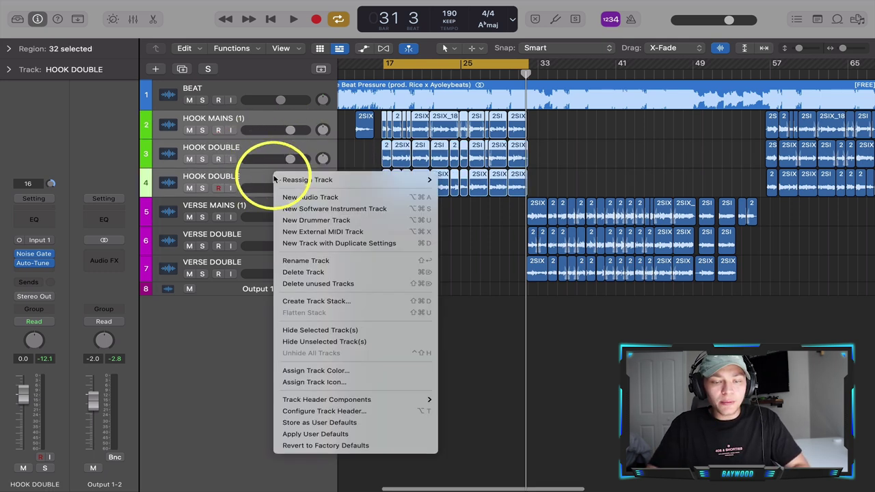
{"action": "left_click", "coordinate": [318, 301]}
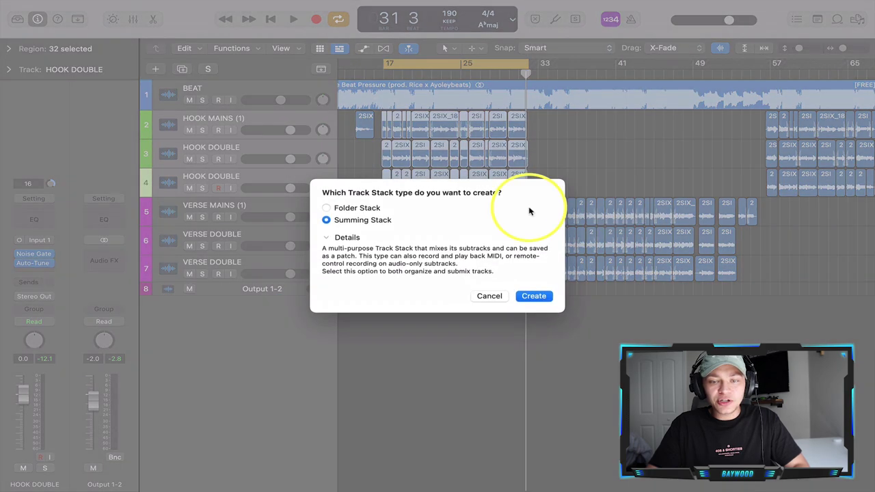
{"action": "left_click", "coordinate": [531, 294]}
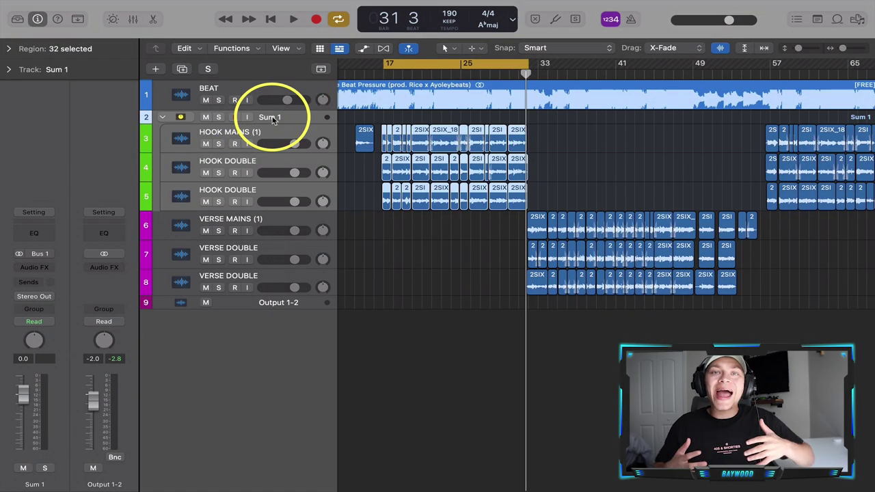
- Select the Sum 1 stack and solo it
{"action": "left_click", "coordinate": [273, 119]}
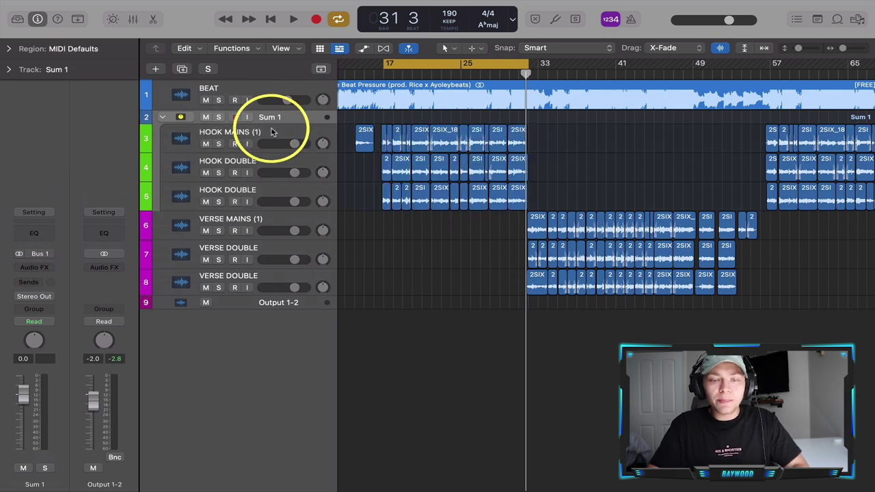
{"action": "scroll", "coordinate": [390, 118], "scroll_direction": "up", "scroll_amount": 5}
{"action": "scroll", "coordinate": [390, 120], "scroll_direction": "left", "scroll_amount": 5}
{"action": "scroll", "coordinate": [391, 121], "scroll_direction": "down", "scroll_amount": 3}
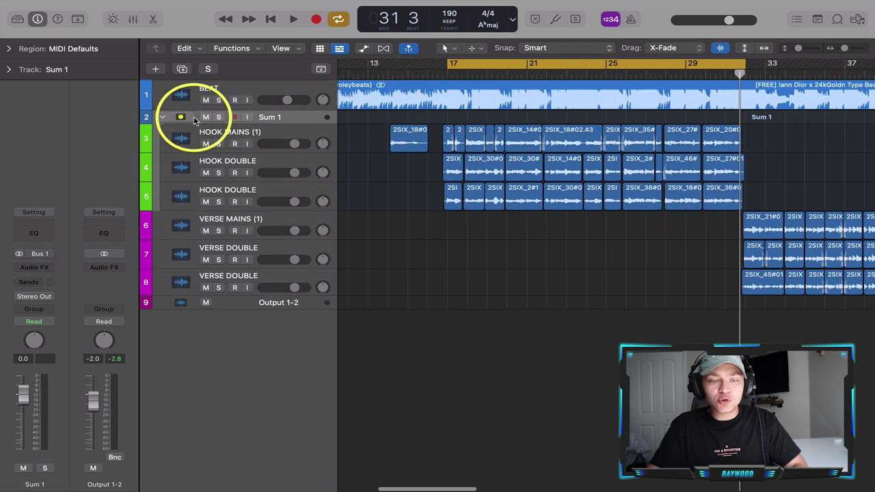
{"action": "left_click", "coordinate": [218, 118]}
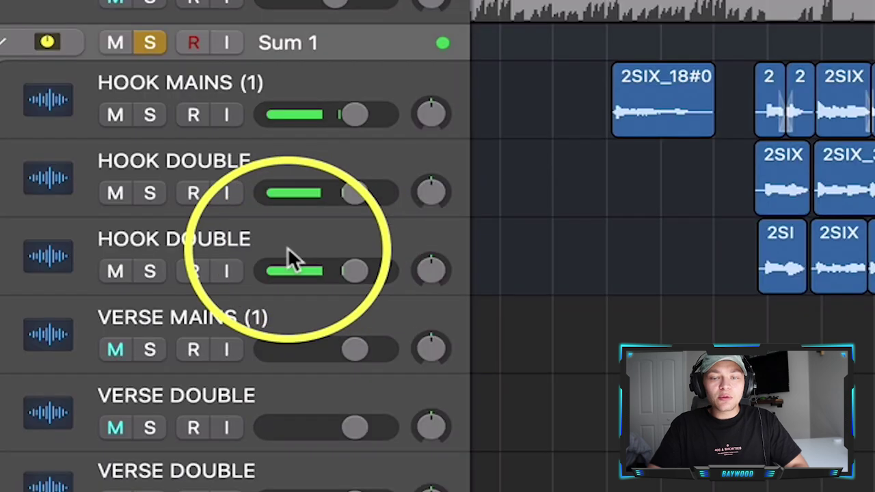
- Lower the volume of both HOOK DOUBLE tracks so they sit below HOOK MAINS (1)
{"action": "left_click_drag", "start_coordinate": [294, 173], "coordinate": [273, 172]}
{"action": "left_click_drag", "start_coordinate": [352, 271], "coordinate": [337, 271]}
{"action": "left_click", "coordinate": [764, 2]}
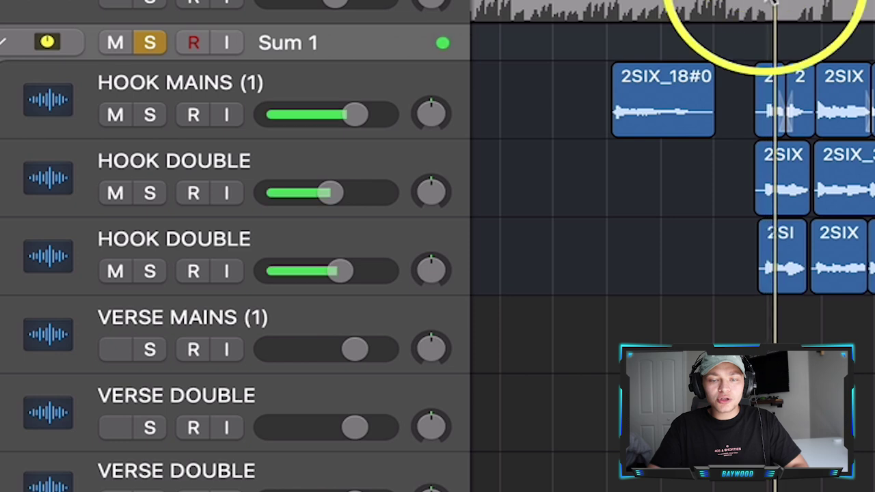
{"action": "left_click_drag", "start_coordinate": [331, 200], "coordinate": [327, 200]}
{"action": "left_click_drag", "start_coordinate": [338, 271], "coordinate": [319, 285]}
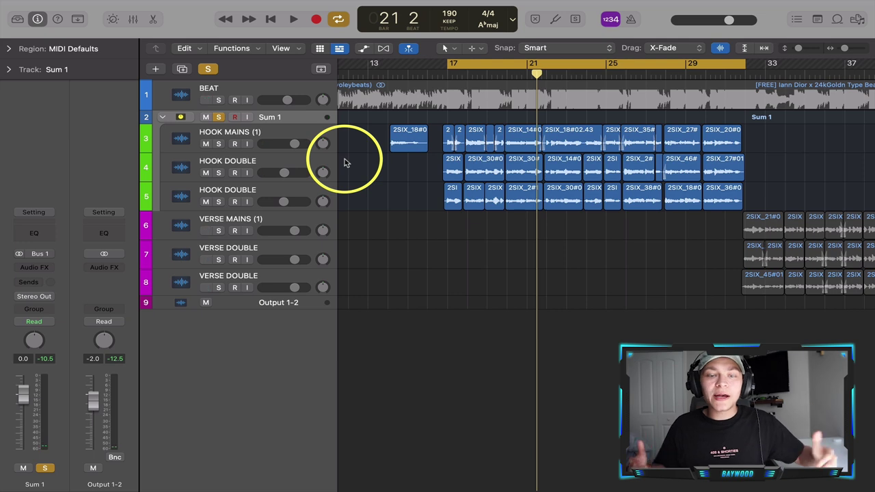
- Pan the first HOOK DOUBLE slightly left and the second HOOK DOUBLE slightly right
{"action": "left_click_drag", "start_coordinate": [367, 141], "coordinate": [423, 171]}
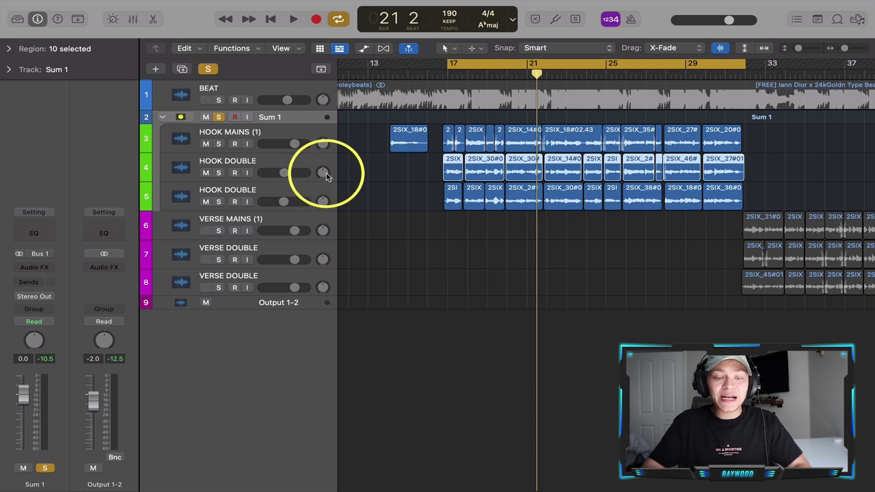
{"action": "left_click_drag", "start_coordinate": [324, 174], "coordinate": [323, 176]}
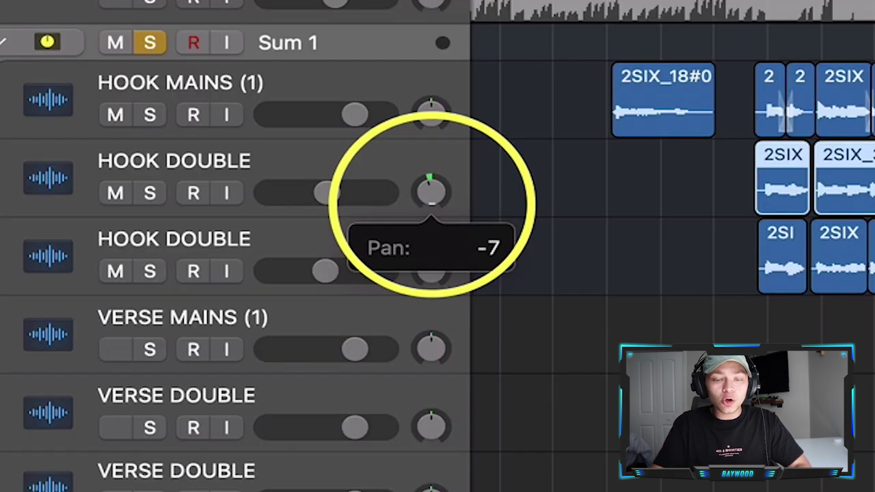
{"action": "left_click_drag", "start_coordinate": [431, 194], "coordinate": [430, 194]}
{"action": "left_click_drag", "start_coordinate": [429, 269], "coordinate": [429, 261]}
- Play the soloed hook vocals from bar 17 and turn off solo to hear them with the beat
{"action": "left_click", "coordinate": [447, 72]}
{"action": "key", "text": "space"}
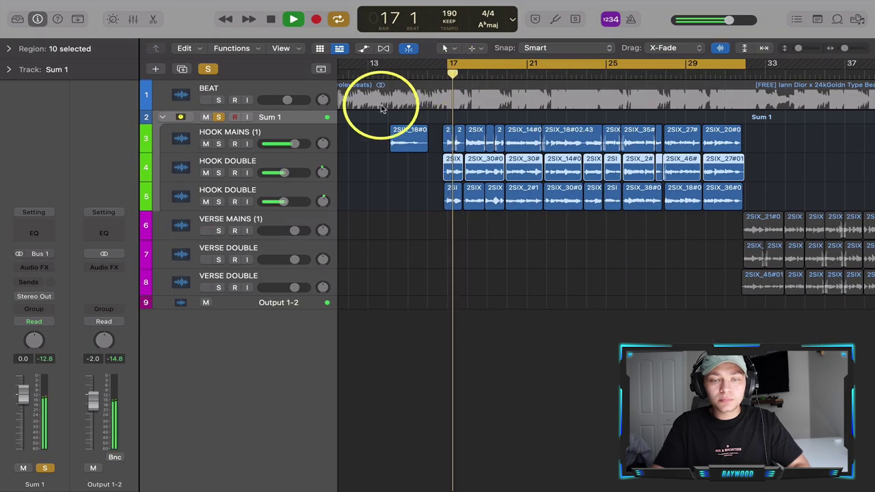
{"action": "left_click", "coordinate": [207, 69]}
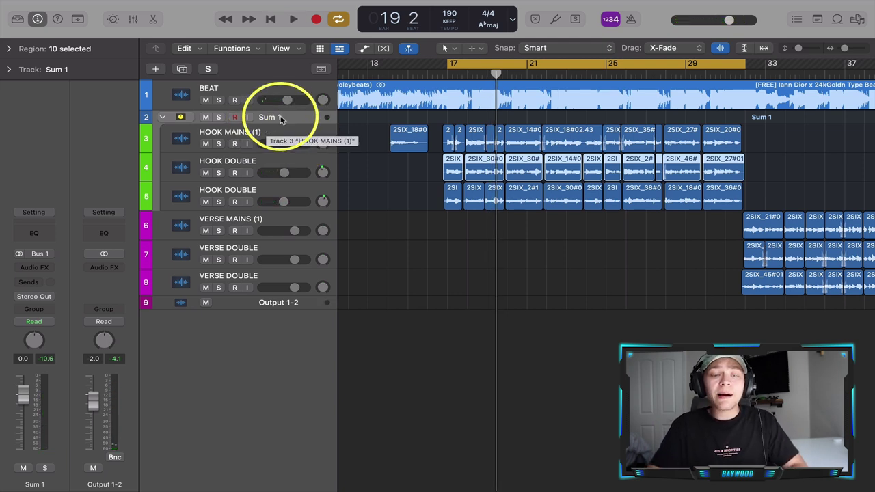
- Insert the Maserati VX1 (s) plug-in on the Sum 1 stack and position its window clear of the stack's track
{"action": "left_click", "coordinate": [283, 119]}
{"action": "left_click", "coordinate": [37, 267]}
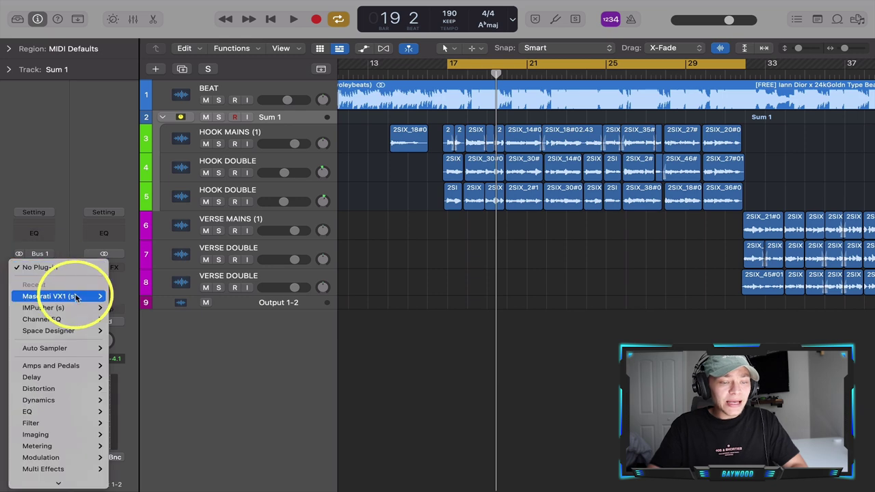
{"action": "left_click", "coordinate": [122, 296]}
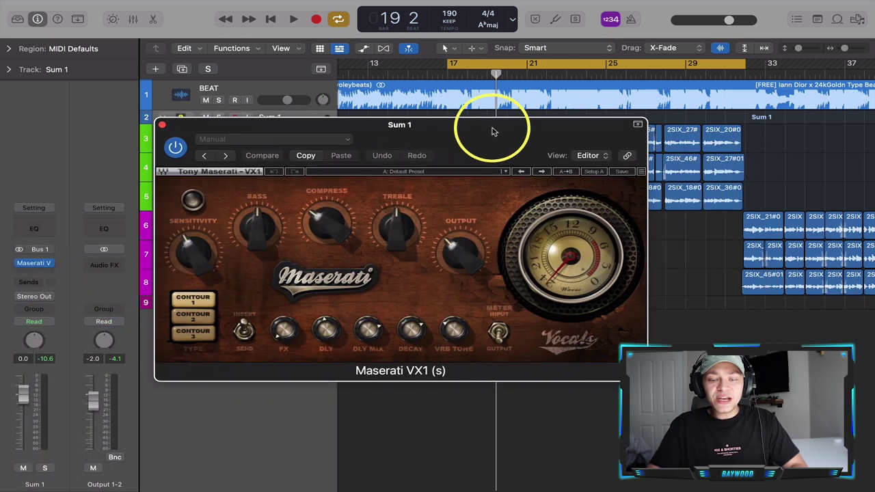
{"action": "left_click_drag", "start_coordinate": [493, 133], "coordinate": [484, 131]}
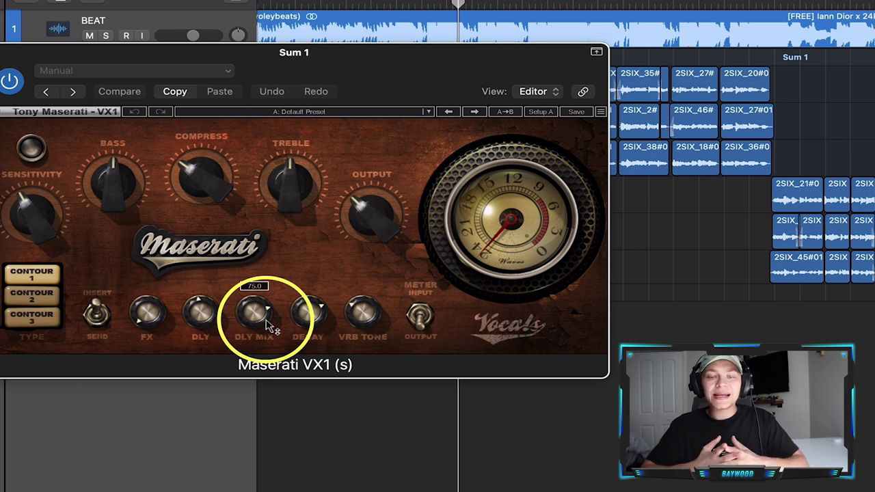
{"action": "left_click_drag", "start_coordinate": [385, 90], "coordinate": [388, 113]}
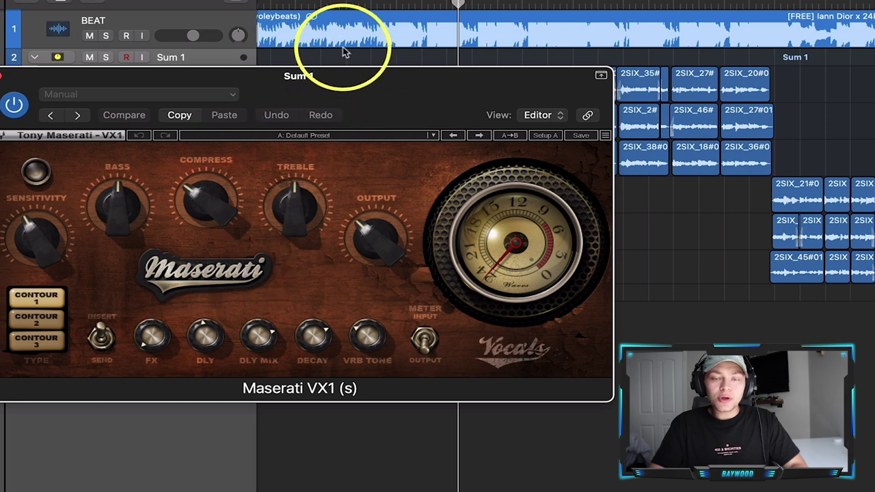
- Play the hook while auditioning Contour 2 and Contour 3 in Maserati VX1
{"action": "double_click", "coordinate": [399, 9]}
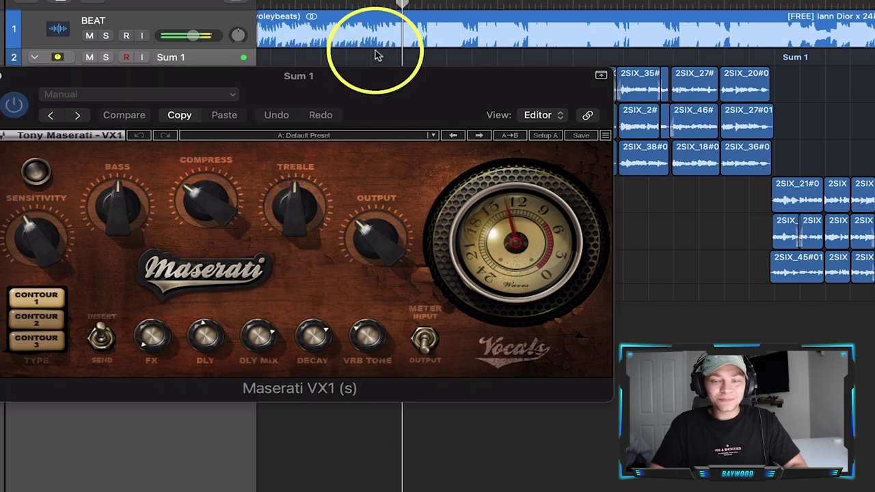
{"action": "left_click_drag", "start_coordinate": [384, 110], "coordinate": [415, 109]}
{"action": "left_click", "coordinate": [80, 318]}
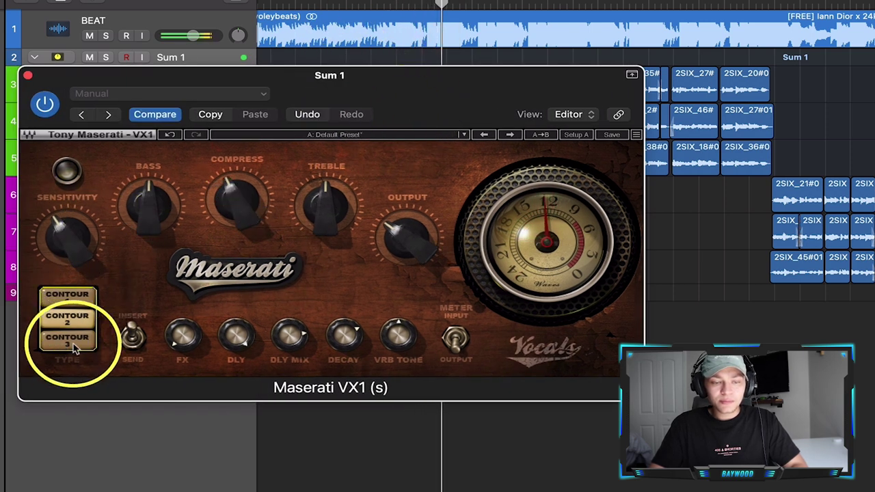
{"action": "left_click", "coordinate": [78, 342]}
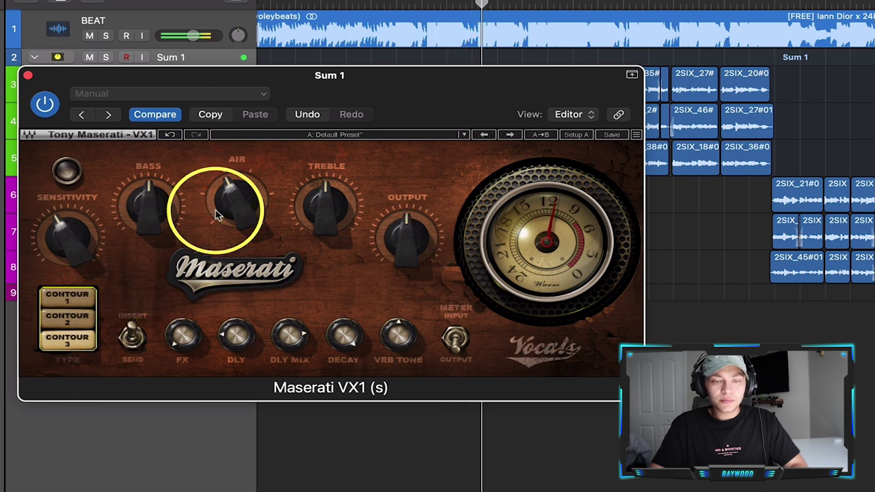
- Try raising the Air and Sensitivity amounts for Contour 3
{"action": "mouse_move", "coordinate": [238, 200]}
{"action": "left_mouse_down"}
{"action": "mouse_move", "coordinate": [270, 88]}
{"action": "mouse_move", "coordinate": [237, 200]}
{"action": "left_mouse_up"}
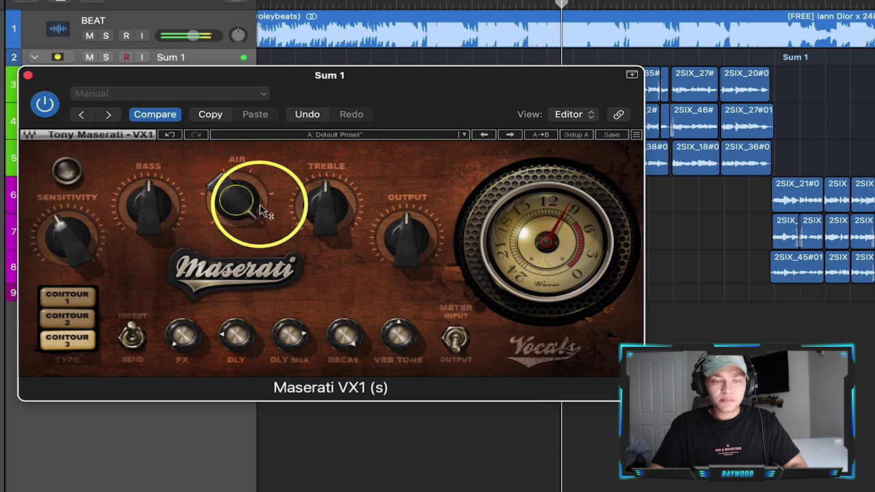
{"action": "left_click_drag", "start_coordinate": [66, 230], "coordinate": [69, 278]}
{"action": "left_click_drag", "start_coordinate": [74, 314], "coordinate": [69, 239]}
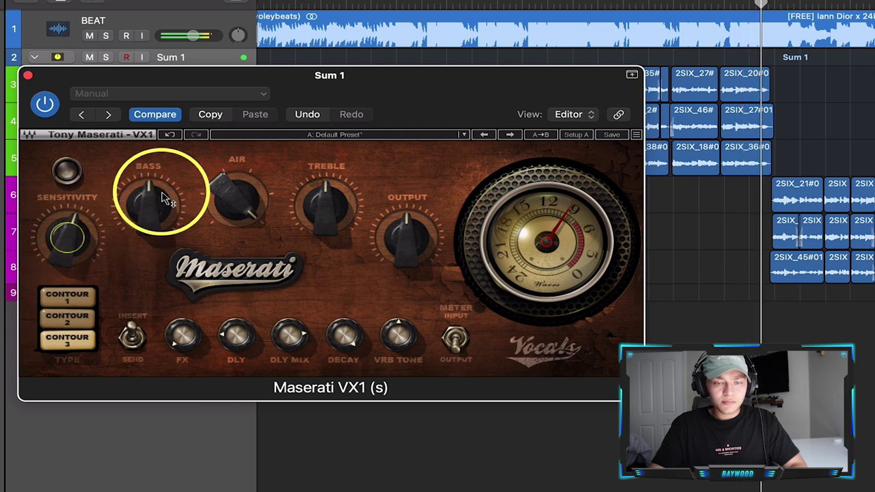
- Try different Air, FX and Treble amounts for Contour 3 during playback
{"action": "left_click_drag", "start_coordinate": [211, 189], "coordinate": [228, 275]}
{"action": "left_click_drag", "start_coordinate": [228, 239], "coordinate": [225, 185]}
{"action": "left_click_drag", "start_coordinate": [179, 335], "coordinate": [181, 287]}
{"action": "left_click_drag", "start_coordinate": [341, 196], "coordinate": [330, 214]}
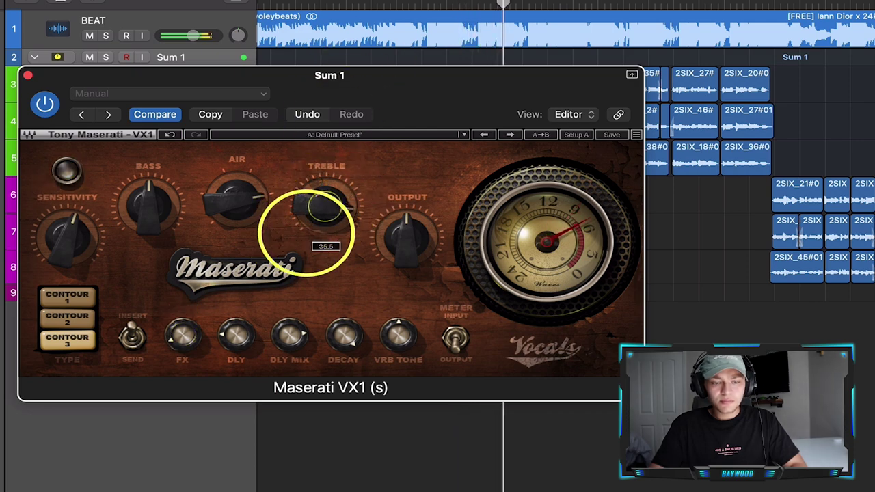
{"action": "left_click_drag", "start_coordinate": [326, 207], "coordinate": [316, 226]}
- Try Contour 2 with a higher Compress amount
{"action": "left_click", "coordinate": [82, 290]}
{"action": "left_click_drag", "start_coordinate": [218, 225], "coordinate": [303, 139]}
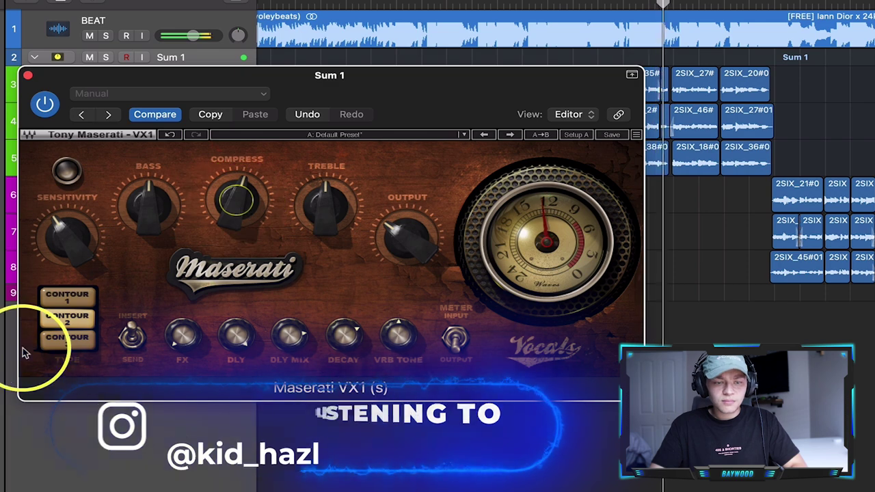
- Set the Maserati VX1 type to Contour 3 and raise its Air and Treble amounts
{"action": "left_click", "coordinate": [59, 341]}
{"action": "left_click_drag", "start_coordinate": [234, 198], "coordinate": [264, 141]}
{"action": "left_click_drag", "start_coordinate": [315, 207], "coordinate": [312, 117]}
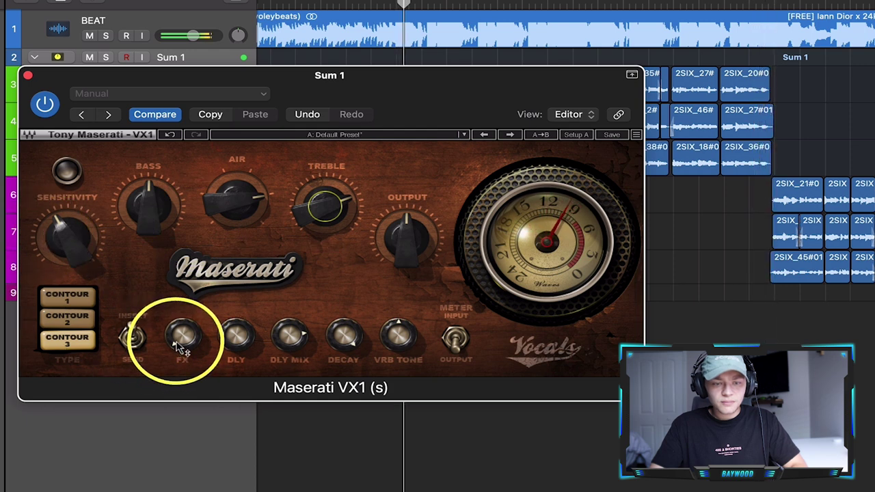
- Raise the FX amount and adjust VRB Tone to slightly above its middle position
{"action": "mouse_move", "coordinate": [183, 345]}
{"action": "left_mouse_down"}
{"action": "mouse_move", "coordinate": [196, 225]}
{"action": "mouse_move", "coordinate": [180, 332]}
{"action": "mouse_move", "coordinate": [197, 264]}
{"action": "mouse_move", "coordinate": [175, 332]}
{"action": "mouse_move", "coordinate": [185, 346]}
{"action": "left_mouse_up"}
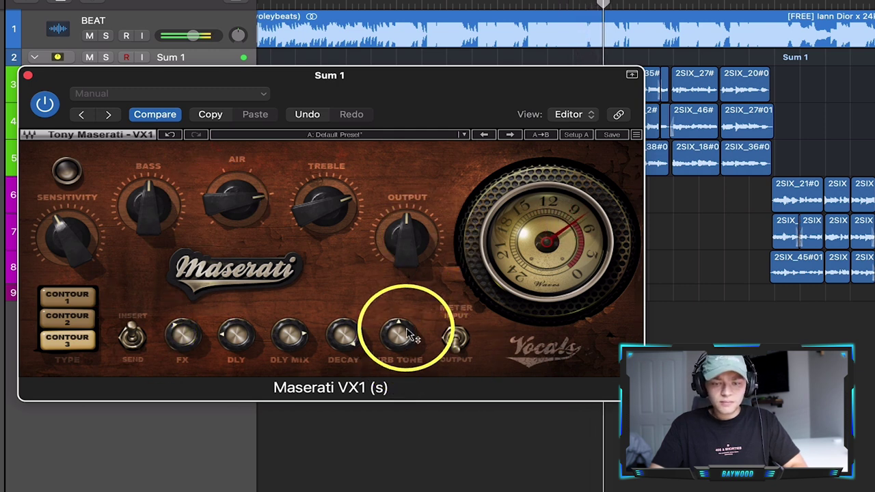
{"action": "mouse_move", "coordinate": [182, 335]}
{"action": "left_mouse_down"}
{"action": "mouse_move", "coordinate": [192, 253]}
{"action": "mouse_move", "coordinate": [223, 230]}
{"action": "mouse_move", "coordinate": [179, 353]}
{"action": "mouse_move", "coordinate": [176, 330]}
{"action": "left_mouse_up"}
{"action": "left_click_drag", "start_coordinate": [407, 335], "coordinate": [406, 379]}
{"action": "left_click_drag", "start_coordinate": [406, 335], "coordinate": [406, 362]}
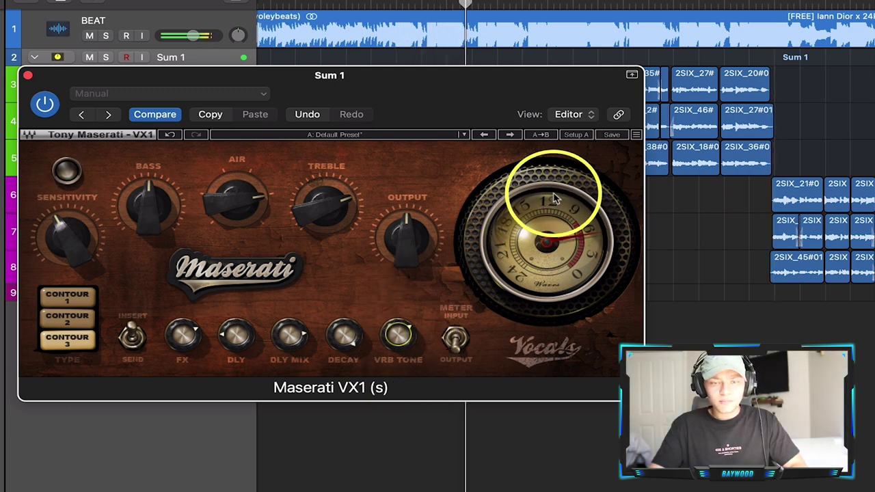
- Reduce the Air amount on Contour 3 and fine-tune Sensitivity
{"action": "mouse_move", "coordinate": [213, 205]}
{"action": "left_mouse_down"}
{"action": "mouse_move", "coordinate": [222, 204]}
{"action": "mouse_move", "coordinate": [229, 272]}
{"action": "mouse_move", "coordinate": [229, 199]}
{"action": "mouse_move", "coordinate": [218, 256]}
{"action": "mouse_move", "coordinate": [230, 201]}
{"action": "mouse_move", "coordinate": [224, 140]}
{"action": "mouse_move", "coordinate": [229, 198]}
{"action": "mouse_move", "coordinate": [217, 199]}
{"action": "left_mouse_up"}
{"action": "left_click_drag", "start_coordinate": [55, 236], "coordinate": [55, 235]}
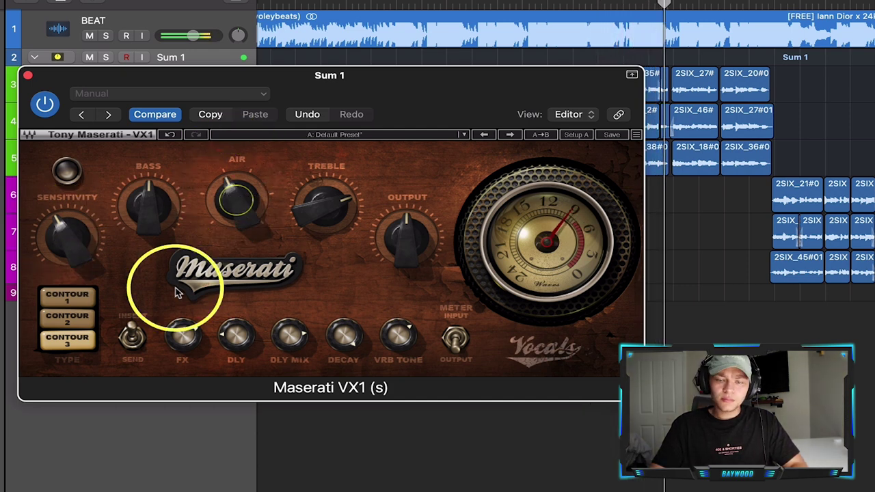
- Raise Decay on Sum 1's Maserati VX1 to about 86 and reduce its Treble amount
{"action": "mouse_move", "coordinate": [346, 349]}
{"action": "left_mouse_down"}
{"action": "mouse_move", "coordinate": [342, 368]}
{"action": "mouse_move", "coordinate": [346, 344]}
{"action": "left_mouse_up"}
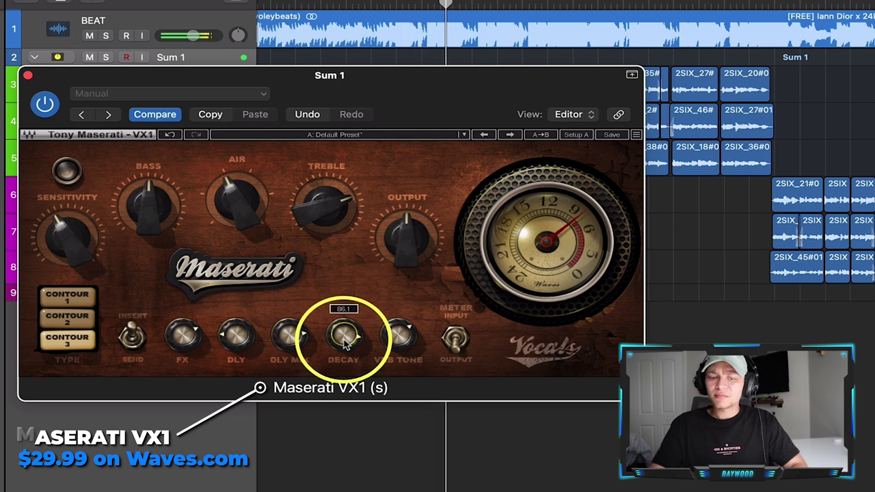
{"action": "left_click_drag", "start_coordinate": [342, 340], "coordinate": [344, 340]}
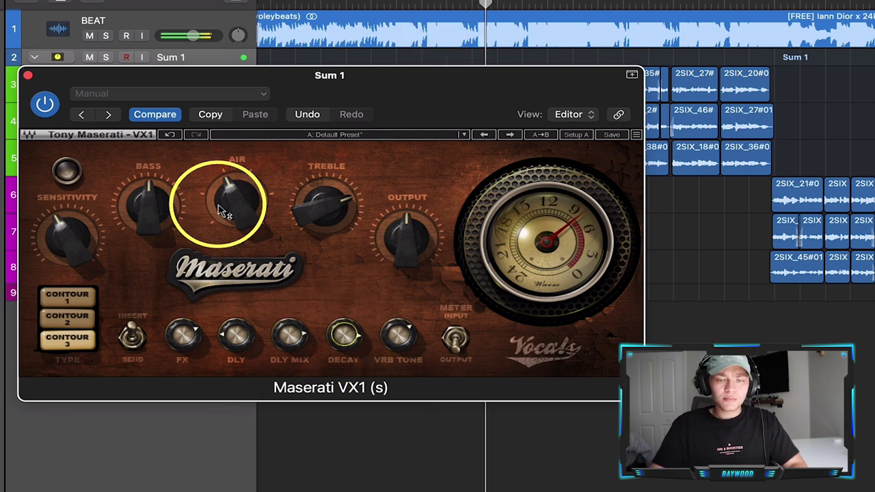
{"action": "mouse_move", "coordinate": [316, 203]}
{"action": "left_mouse_down"}
{"action": "mouse_move", "coordinate": [303, 219]}
{"action": "mouse_move", "coordinate": [300, 207]}
{"action": "left_mouse_up"}
{"action": "left_click_drag", "start_coordinate": [309, 144], "coordinate": [346, 0]}
{"action": "mouse_move", "coordinate": [309, 220]}
{"action": "left_mouse_down"}
{"action": "mouse_move", "coordinate": [322, 215]}
{"action": "mouse_move", "coordinate": [317, 258]}
{"action": "mouse_move", "coordinate": [322, 204]}
{"action": "mouse_move", "coordinate": [309, 220]}
{"action": "left_mouse_up"}
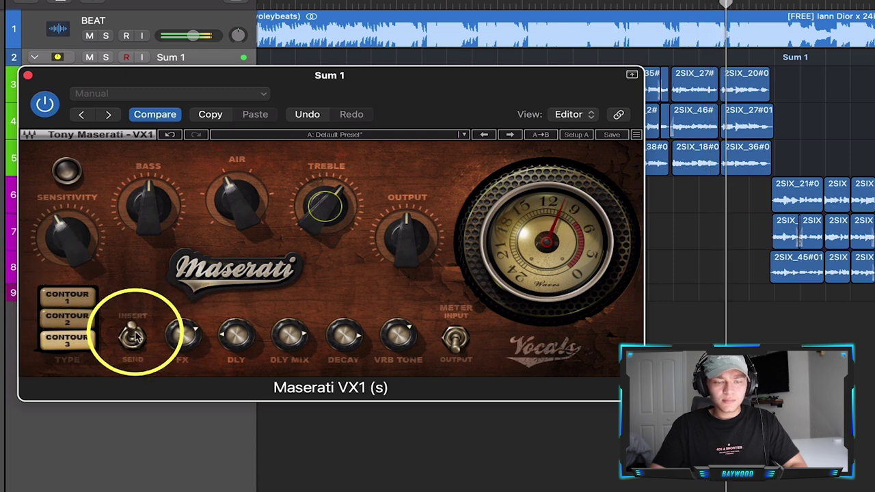
- Audition the Send mode, switch back to Insert, and try the meter's input/output switch
{"action": "left_click", "coordinate": [134, 335]}
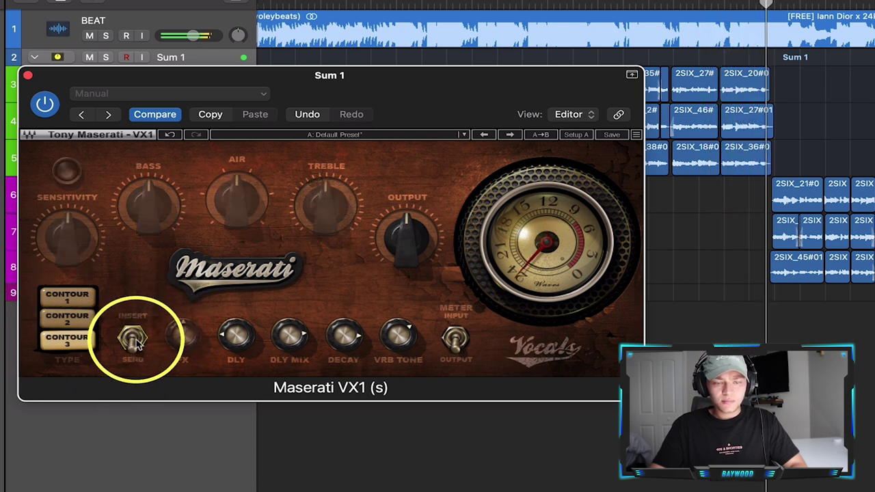
{"action": "left_click", "coordinate": [135, 335]}
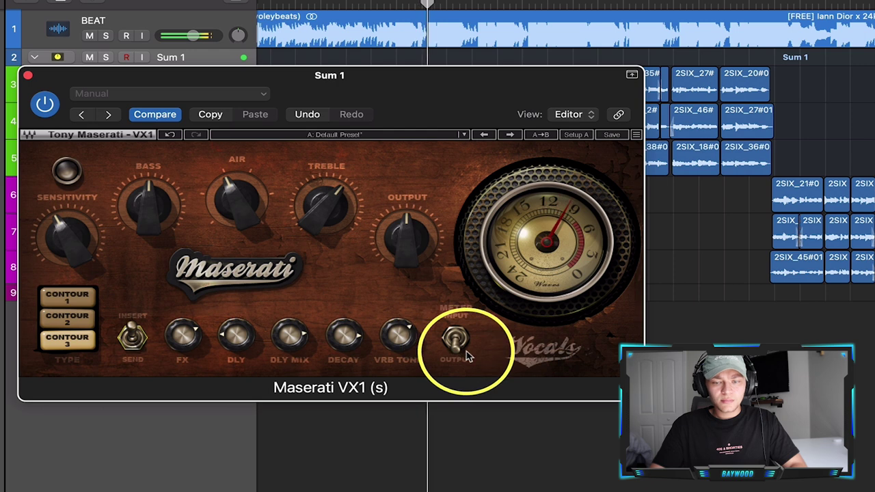
{"action": "left_click", "coordinate": [458, 350]}
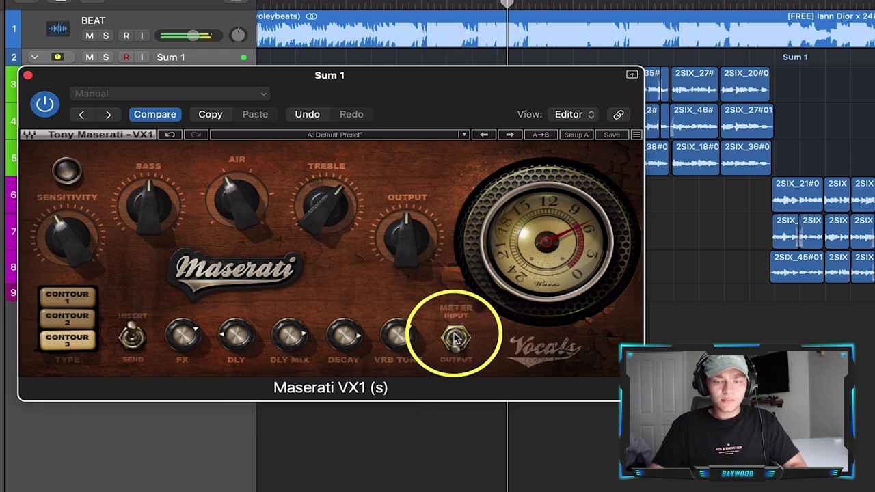
- Check the Output level on Sum 1's Maserati VX1 and raise its Treble amount again
{"action": "left_click_drag", "start_coordinate": [406, 236], "coordinate": [406, 232]}
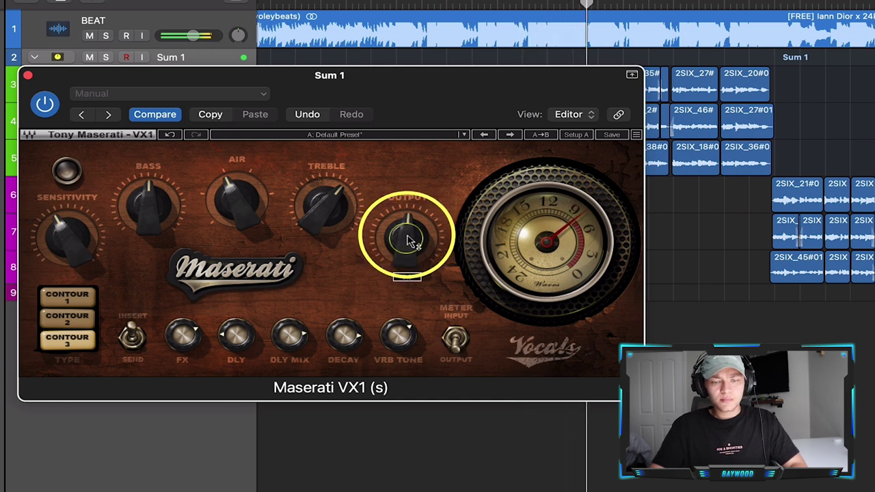
{"action": "mouse_move", "coordinate": [324, 199]}
{"action": "left_click_drag", "start_coordinate": [325, 205], "coordinate": [324, 233]}
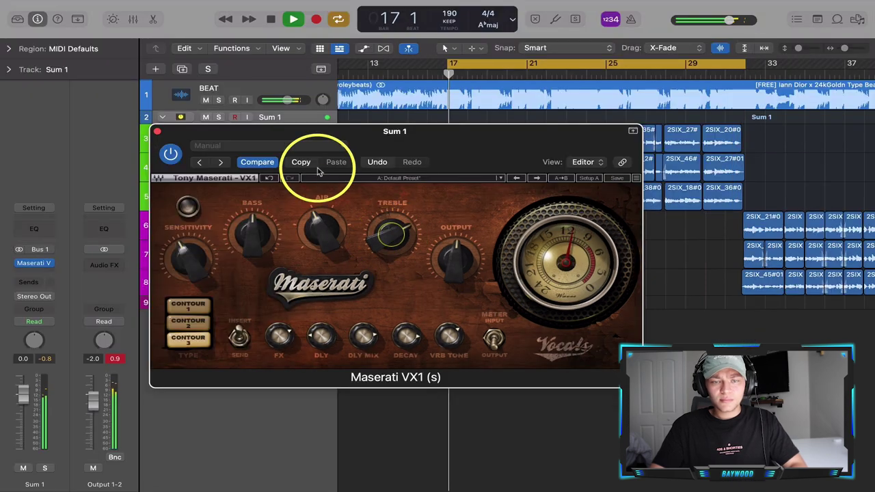
{"action": "left_click_drag", "start_coordinate": [398, 135], "coordinate": [444, 314]}
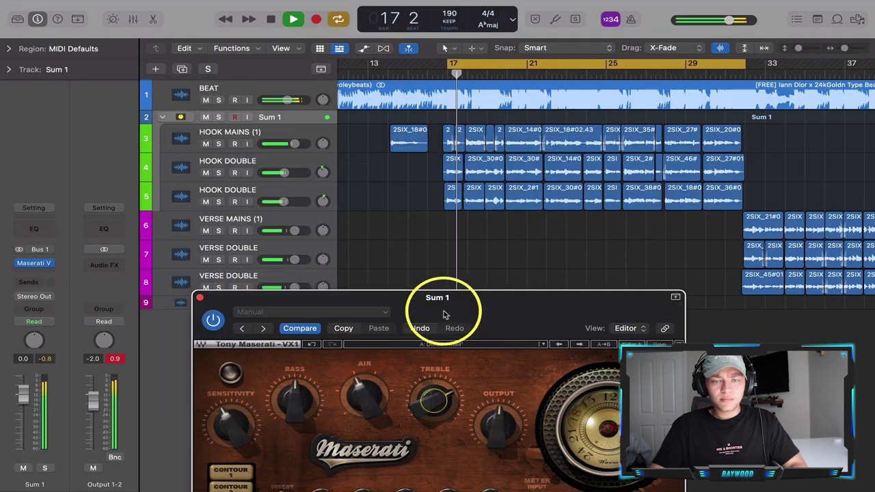
{"action": "left_click_drag", "start_coordinate": [495, 303], "coordinate": [488, 166]}
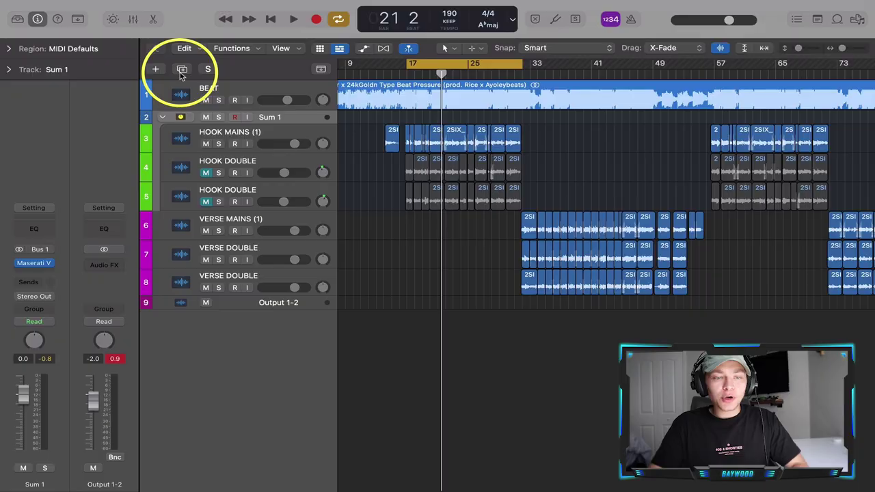
- Duplicate the Sum 1 stack and move all its HOOK DOUBLE regions onto the first two tracks of Sum 2
{"action": "left_click", "coordinate": [181, 71]}
{"action": "left_click_drag", "start_coordinate": [861, 210], "coordinate": [376, 169]}
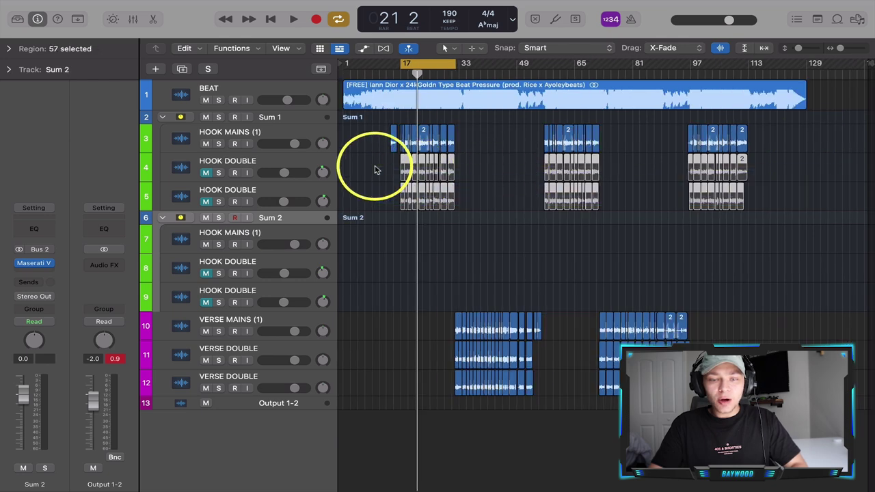
{"action": "scroll", "coordinate": [375, 168], "scroll_direction": "up", "scroll_amount": 10}
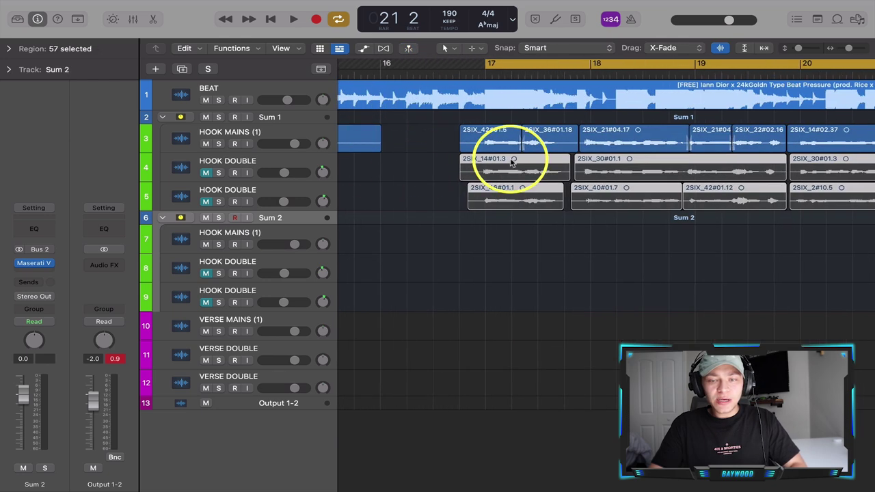
{"action": "left_click_drag", "start_coordinate": [509, 202], "coordinate": [509, 234]}
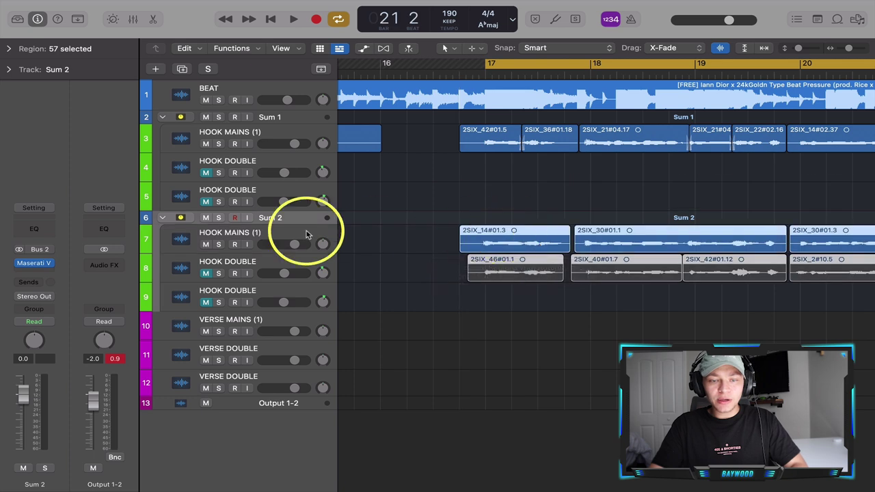
- Unmute Sum 2's first HOOK DOUBLE track and move the selected regions down onto its two HOOK DOUBLE tracks
{"action": "left_click", "coordinate": [205, 274]}
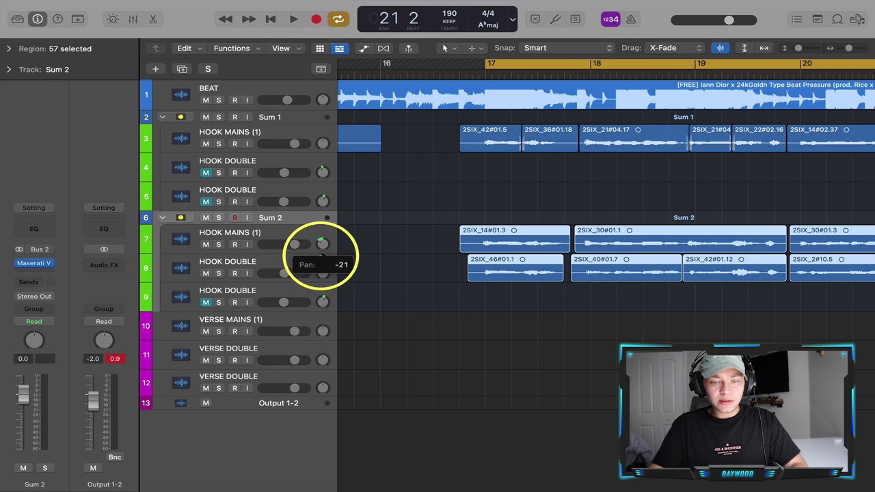
{"action": "scroll", "coordinate": [441, 250], "scroll_direction": "down", "scroll_amount": 10}
{"action": "scroll", "coordinate": [400, 250], "scroll_direction": "up", "scroll_amount": 8}
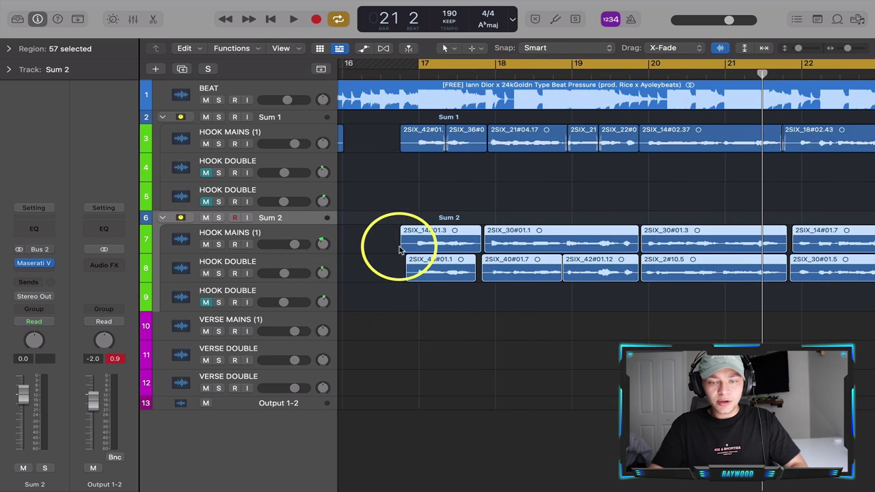
{"action": "left_click_drag", "start_coordinate": [418, 252], "coordinate": [418, 262]}
- Play the hook with Sum 1 muted, unmute Sum 2's second HOOK DOUBLE track, and solo Sum 2
{"action": "key", "text": "space"}
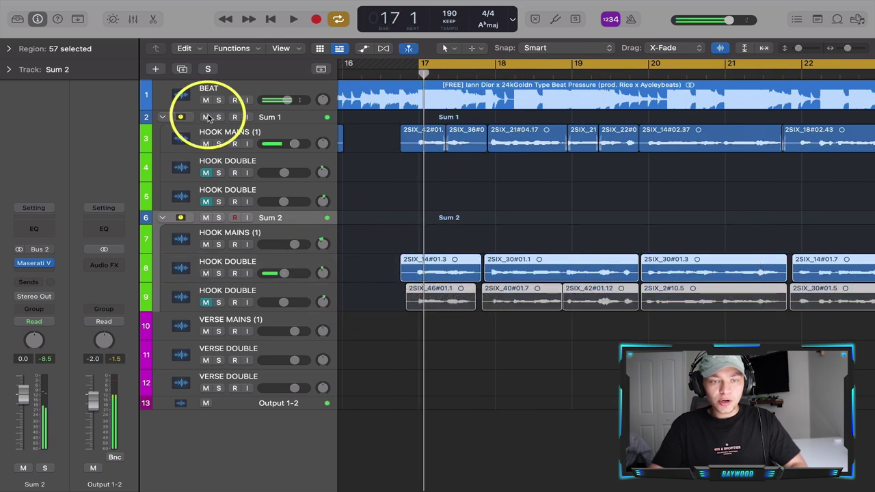
{"action": "key", "text": "space"}
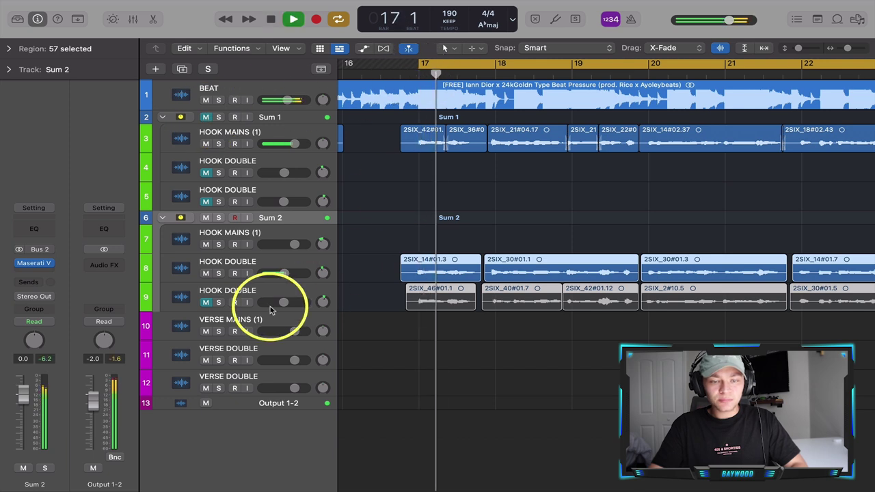
{"action": "left_click", "coordinate": [206, 302]}
{"action": "left_click", "coordinate": [271, 218]}
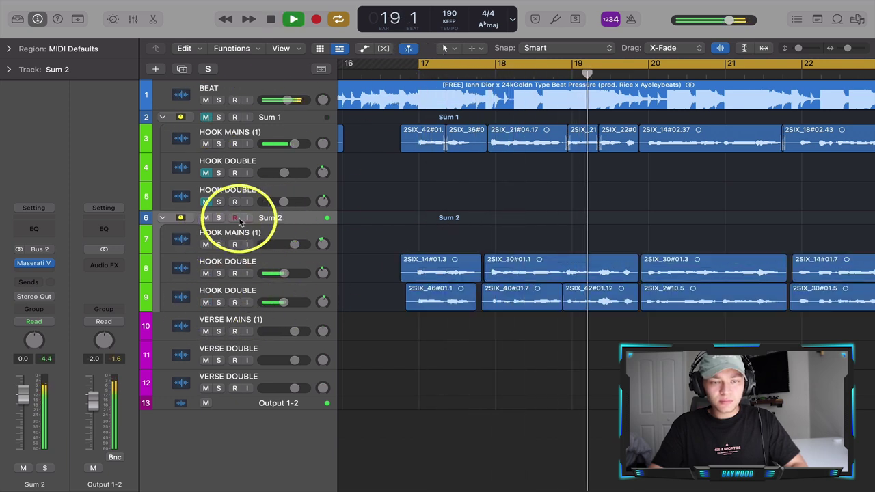
{"action": "left_click", "coordinate": [219, 218]}
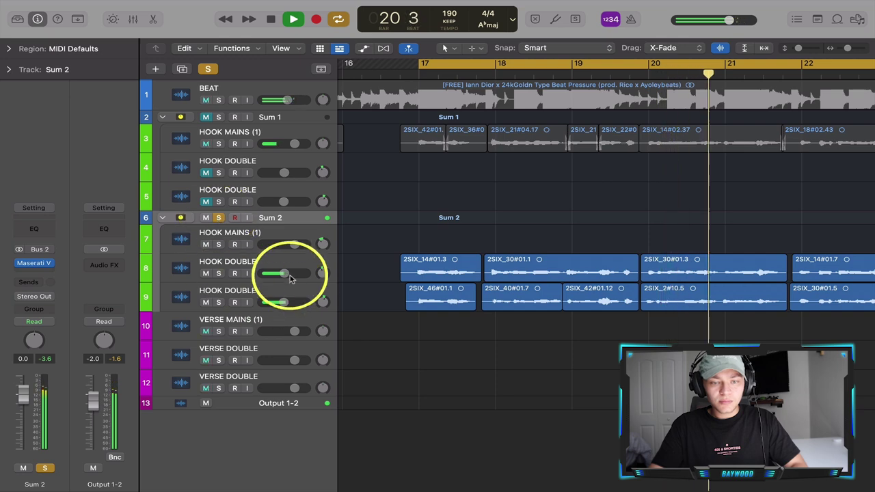
- Open the Maserati VX1 on Sum 2 and turn its FX amount down low
{"action": "left_click", "coordinate": [36, 262]}
{"action": "left_click_drag", "start_coordinate": [636, 162], "coordinate": [577, 155]}
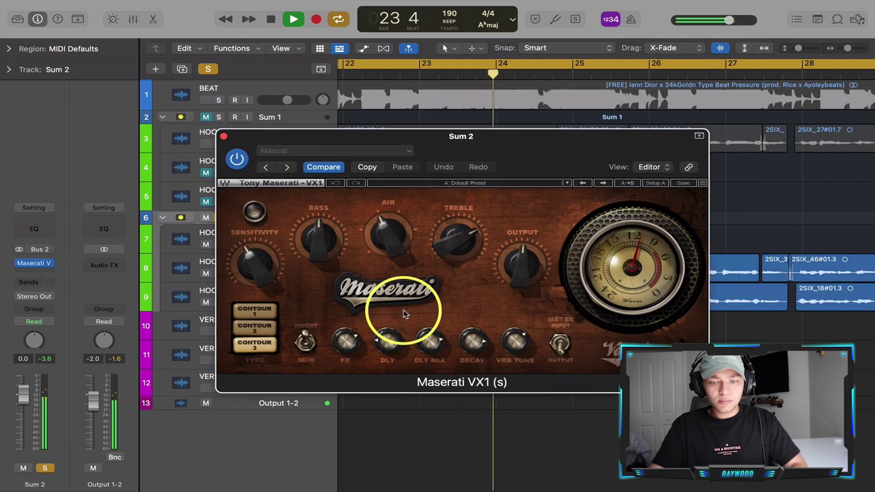
{"action": "left_click_drag", "start_coordinate": [340, 347], "coordinate": [364, 339]}
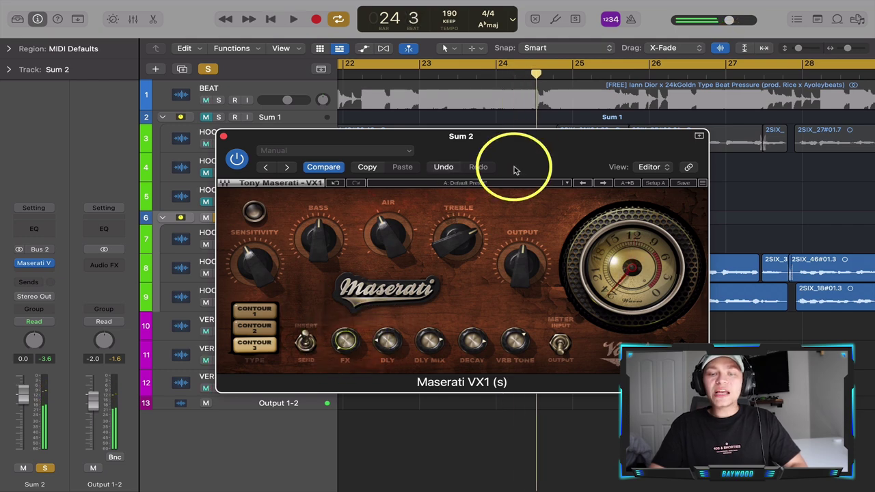
- Replay the hook from bar 17 with Sum 1 also soloed, and lower Treble on Sum 2's Maserati VX1 to its middle position
{"action": "left_click_drag", "start_coordinate": [516, 170], "coordinate": [516, 306]}
{"action": "scroll", "coordinate": [403, 131], "scroll_direction": "left", "scroll_amount": 8}
{"action": "scroll", "coordinate": [403, 132], "scroll_direction": "down", "scroll_amount": 3}
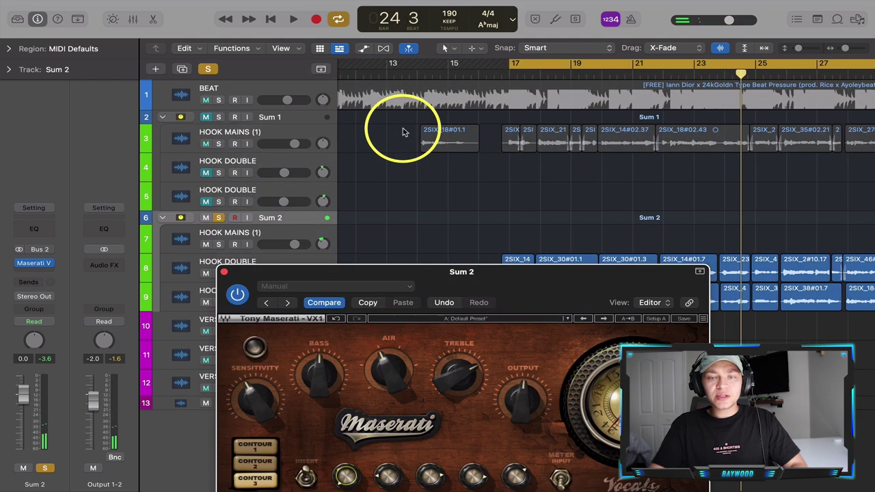
{"action": "scroll", "coordinate": [403, 132], "scroll_direction": "right", "scroll_amount": 5}
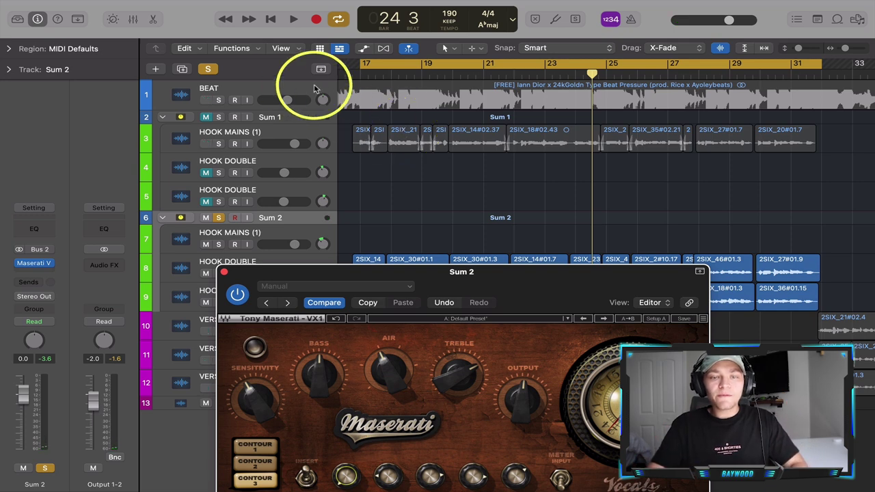
{"action": "double_click", "coordinate": [362, 79]}
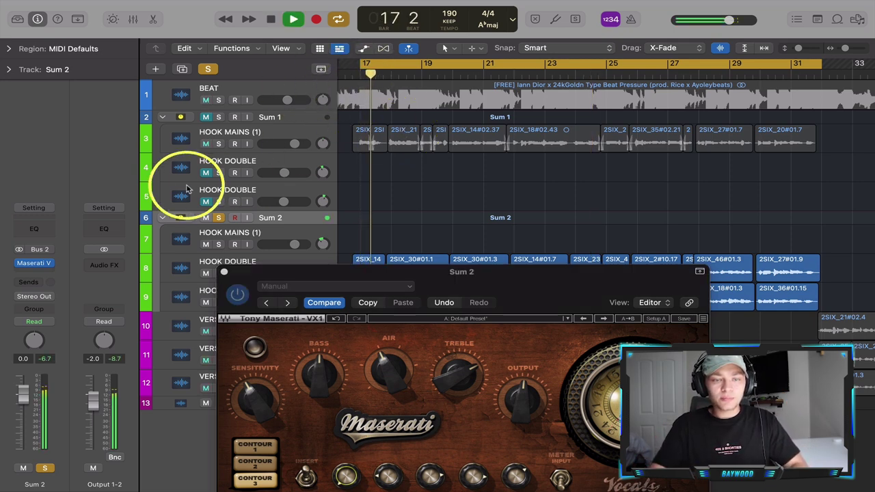
{"action": "left_click_drag", "start_coordinate": [492, 284], "coordinate": [540, 200]}
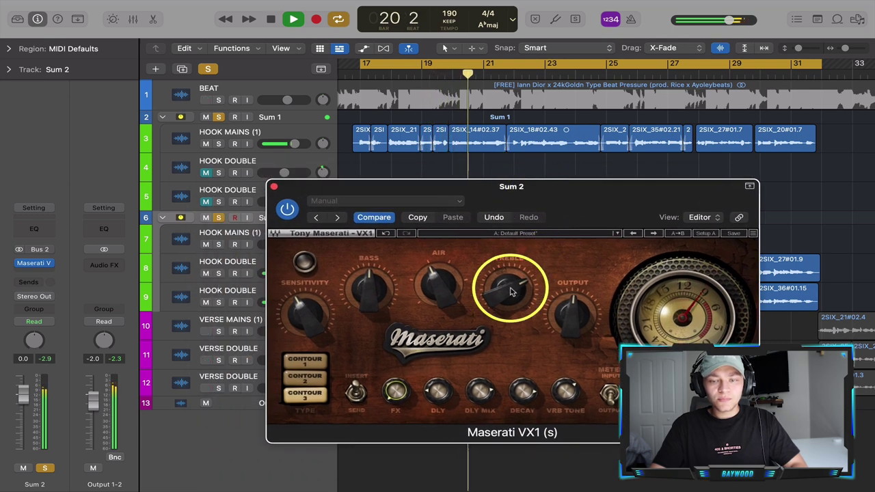
{"action": "key", "text": "space"}
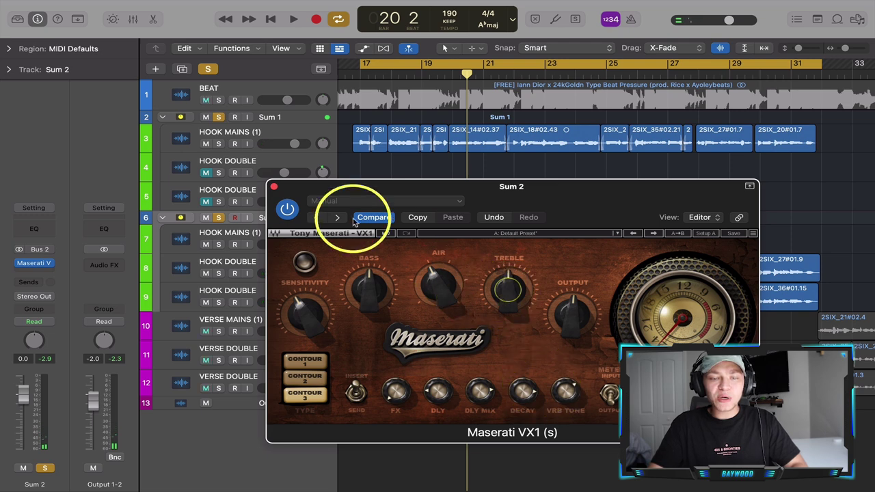
- Replay the hook from bar 17 with the BEAT track soloed alongside both stacks
{"action": "left_click_drag", "start_coordinate": [338, 202], "coordinate": [330, 279]}
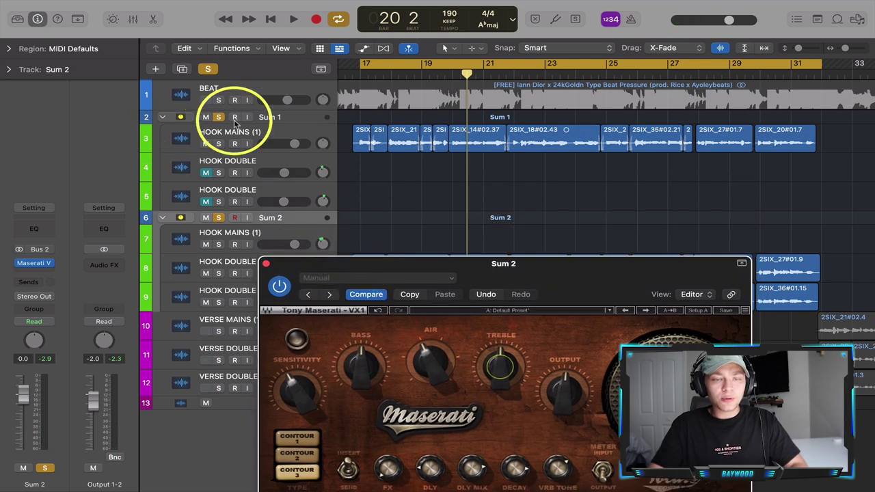
{"action": "double_click", "coordinate": [357, 74]}
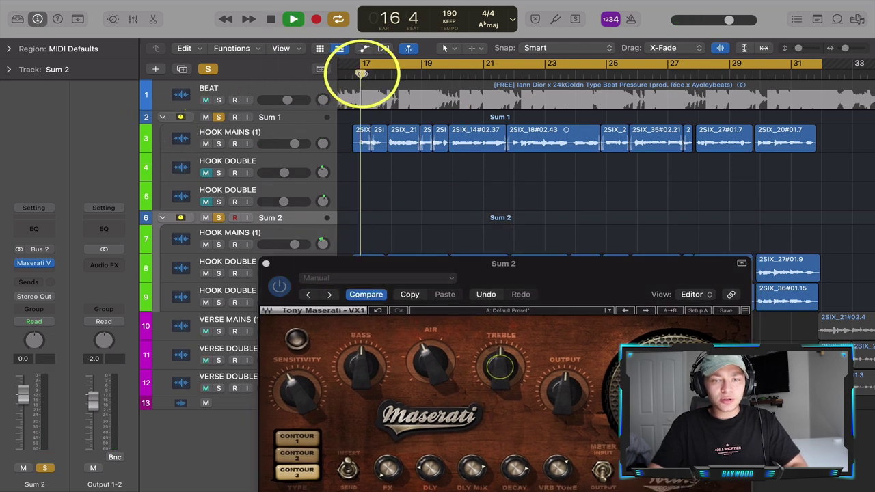
{"action": "left_click", "coordinate": [219, 100]}
{"action": "left_click_drag", "start_coordinate": [513, 265], "coordinate": [501, 167]}
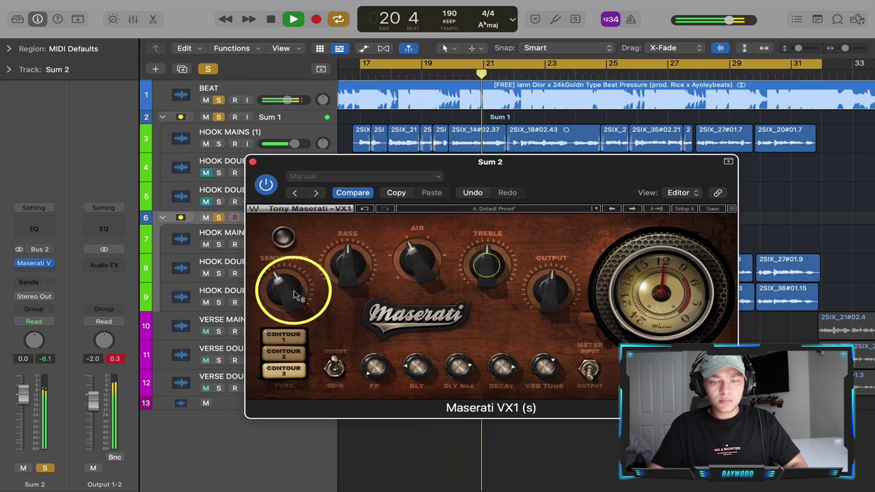
- Set Sum 2's Maserati VX1 to Contour 2 with Compress near its middle position
{"action": "left_click", "coordinate": [294, 355]}
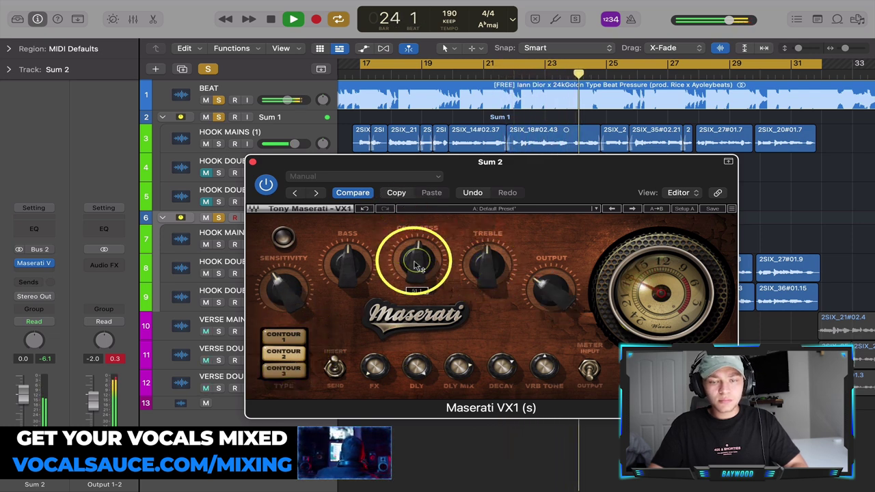
{"action": "left_click", "coordinate": [252, 162]}
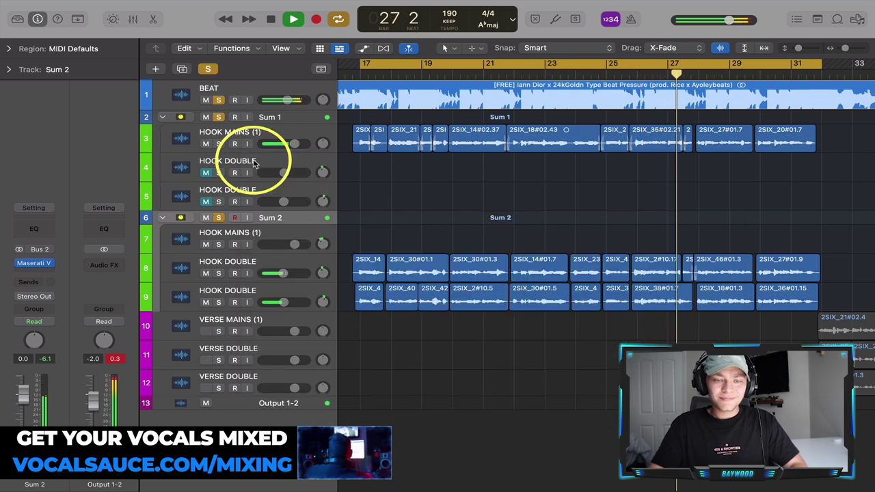
- Raise Output on Sum 2's Maserati VX1 with Sum 1 silenced, and solo Sum 1 again to check the blend
{"action": "left_click", "coordinate": [217, 118]}
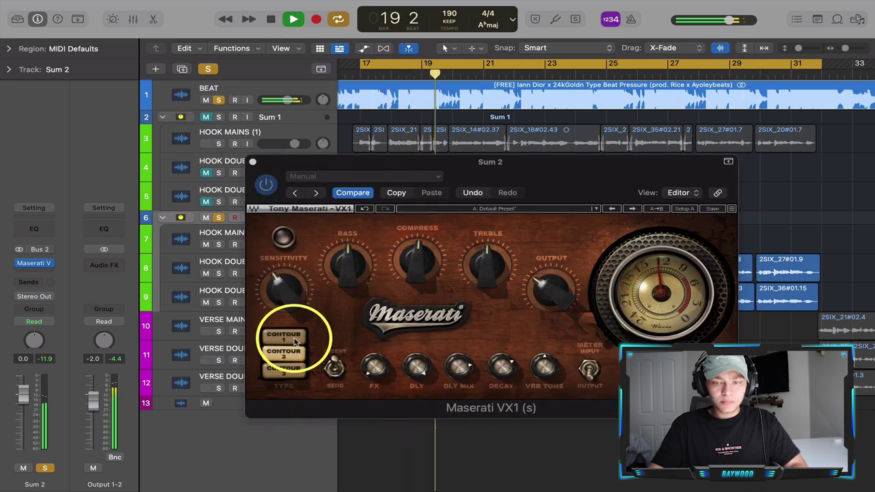
{"action": "mouse_move", "coordinate": [547, 287]}
{"action": "left_mouse_down"}
{"action": "mouse_move", "coordinate": [553, 269]}
{"action": "mouse_move", "coordinate": [551, 289]}
{"action": "left_mouse_up"}
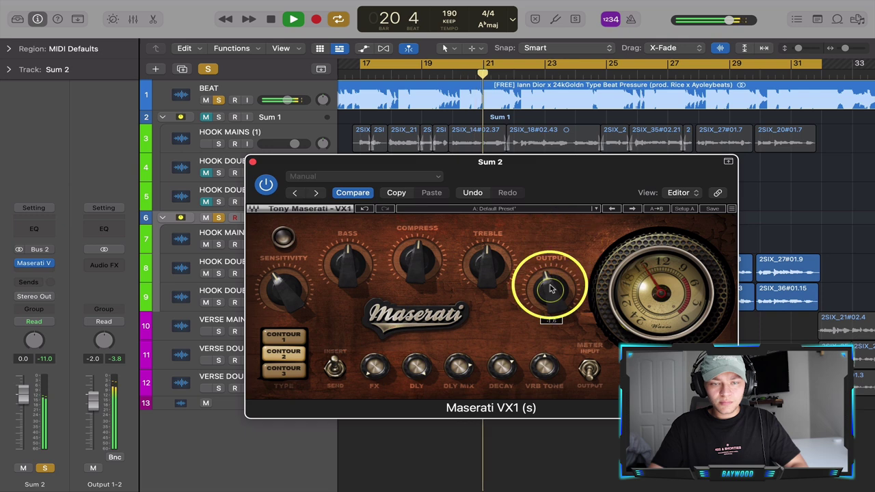
{"action": "left_click", "coordinate": [217, 117]}
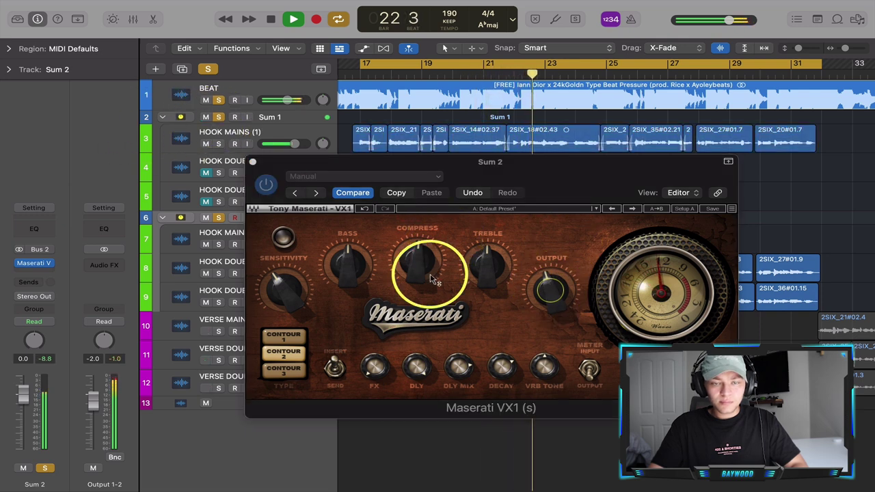
{"action": "left_click", "coordinate": [253, 162]}
{"action": "key", "text": "space"}
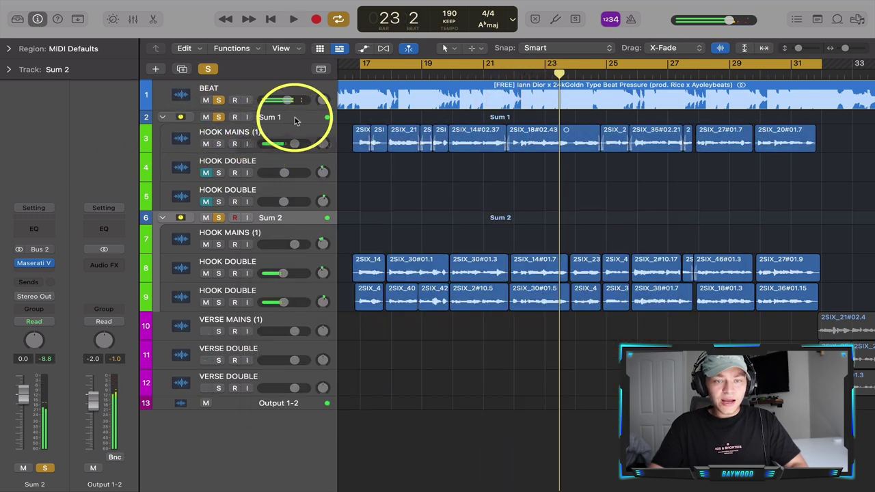
- Adjust Output on Sum 1's Maserati VX1 by ear while replaying the hook from bar 17, and close the plug-in
{"action": "left_click", "coordinate": [294, 120]}
{"action": "left_click", "coordinate": [39, 265]}
{"action": "left_click_drag", "start_coordinate": [559, 180], "coordinate": [535, 173]}
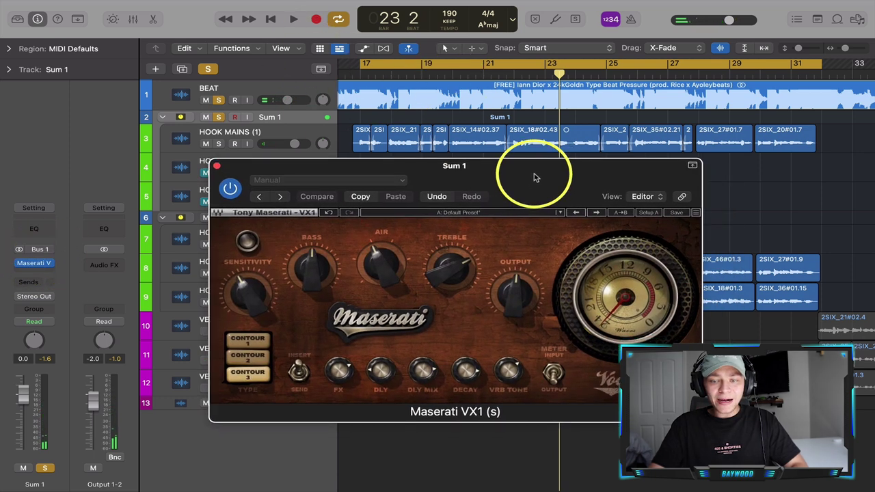
{"action": "double_click", "coordinate": [363, 74]}
{"action": "left_click_drag", "start_coordinate": [520, 299], "coordinate": [519, 306]}
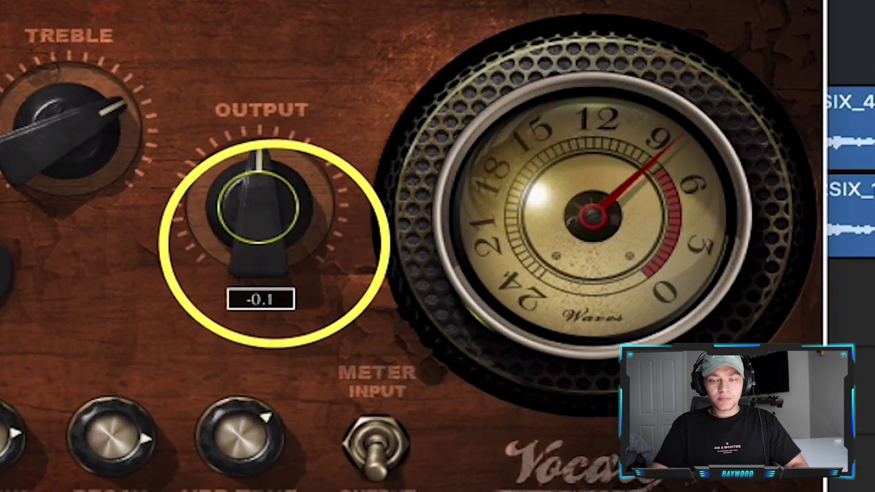
{"action": "left_click_drag", "start_coordinate": [274, 244], "coordinate": [262, 204]}
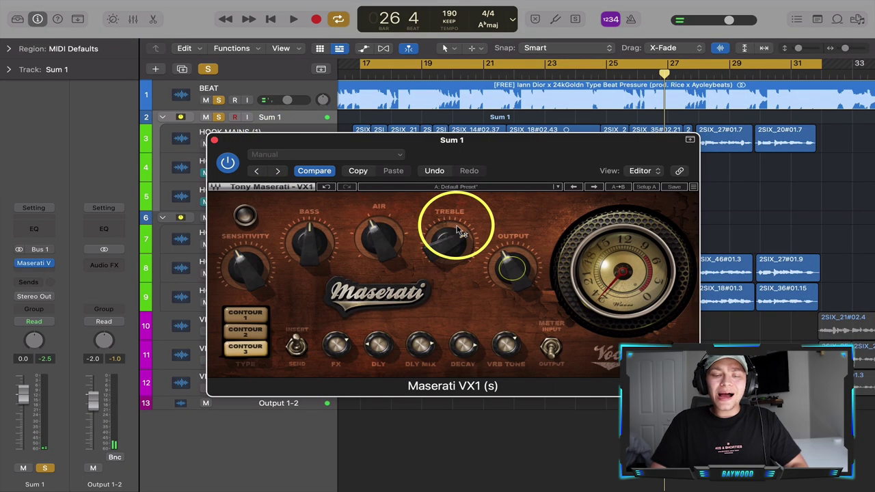
{"action": "left_click_drag", "start_coordinate": [498, 154], "coordinate": [527, 171]}
{"action": "left_click", "coordinate": [231, 142]}
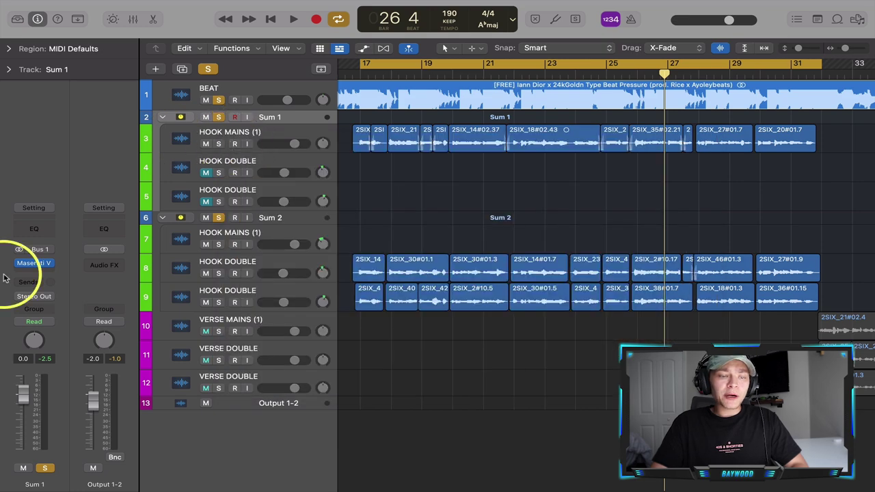
- Insert the stereo Waves DeEsser (s) on Sum 1 after the Maserati VX1
{"action": "left_click", "coordinate": [37, 273]}
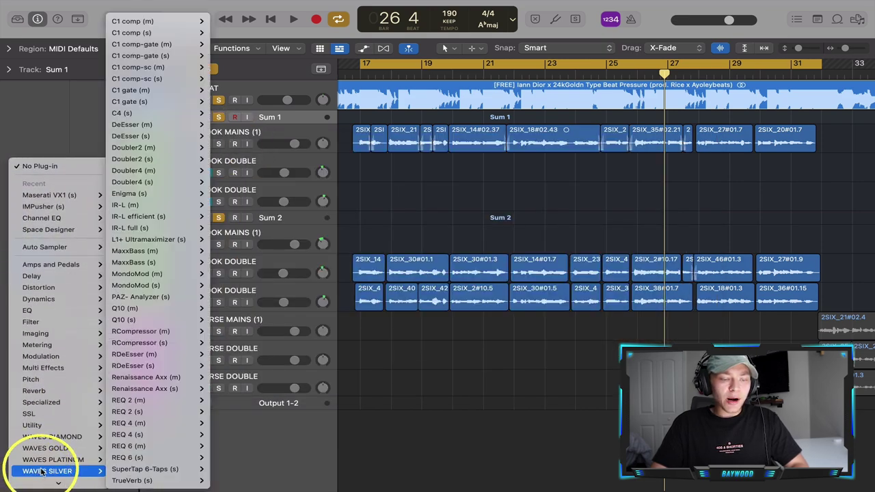
{"action": "mouse_move", "coordinate": [51, 477]}
{"action": "mouse_move", "coordinate": [156, 457]}
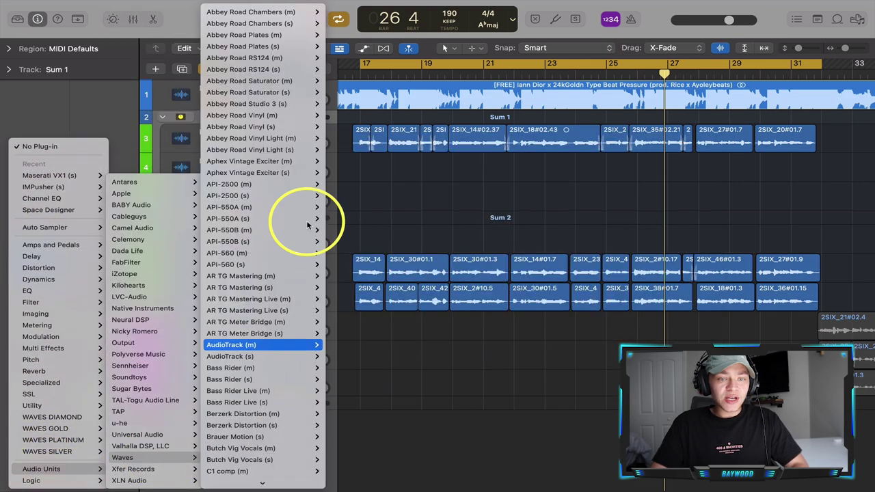
{"action": "mouse_move", "coordinate": [296, 188]}
{"action": "scroll", "coordinate": [283, 294], "scroll_direction": "down", "scroll_amount": 5}
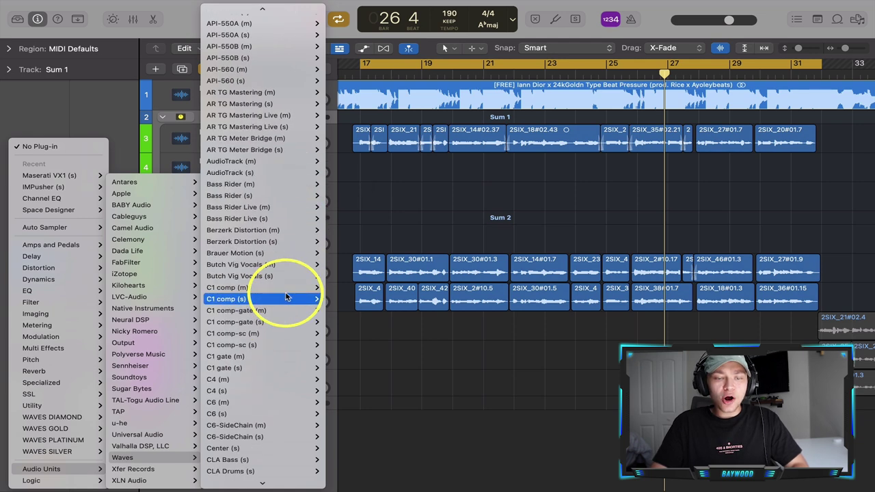
{"action": "mouse_move", "coordinate": [287, 225]}
{"action": "scroll", "coordinate": [286, 225], "scroll_direction": "down", "scroll_amount": 10}
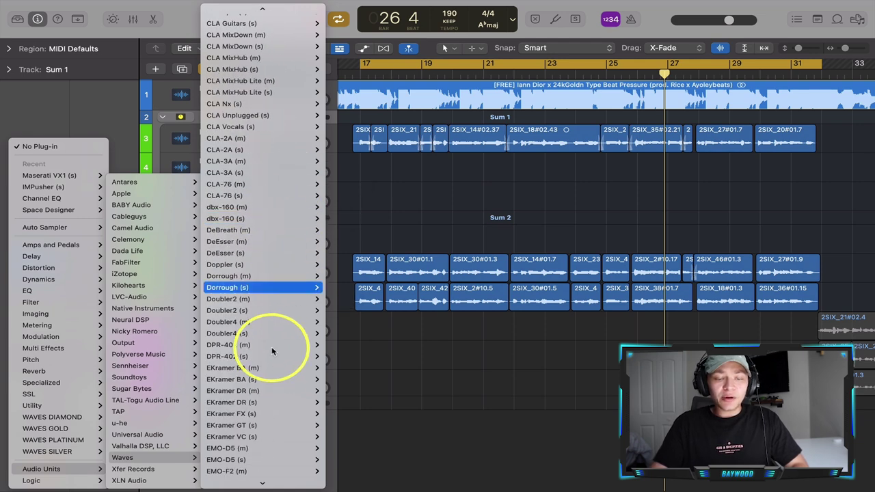
{"action": "mouse_move", "coordinate": [287, 270]}
{"action": "mouse_move", "coordinate": [294, 253]}
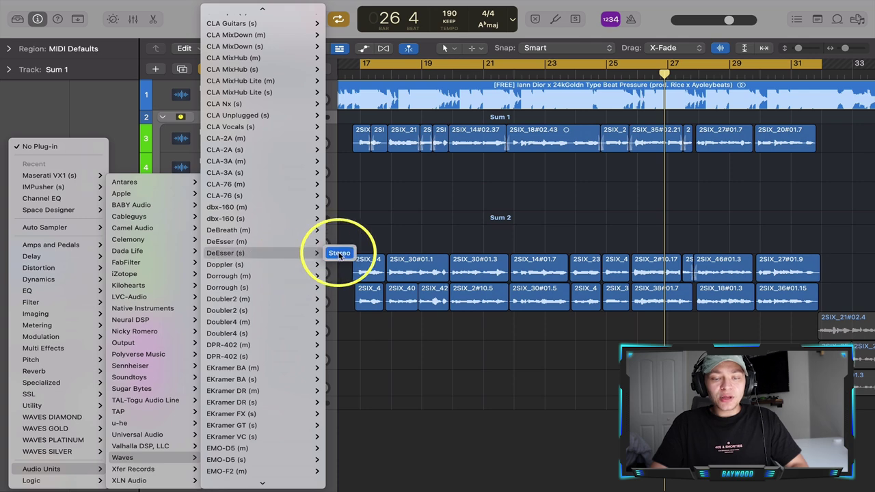
{"action": "left_click", "coordinate": [340, 255]}
- Set Threshold on Sum 1's DeEsser to -25.0, look over its SideChain filter options, and close the plug-in
{"action": "left_click_drag", "start_coordinate": [372, 140], "coordinate": [426, 153]}
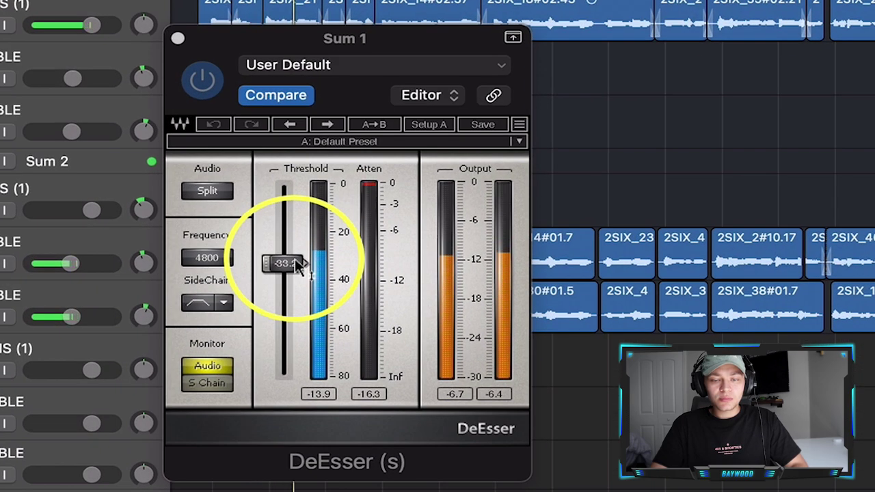
{"action": "left_click_drag", "start_coordinate": [299, 266], "coordinate": [290, 243]}
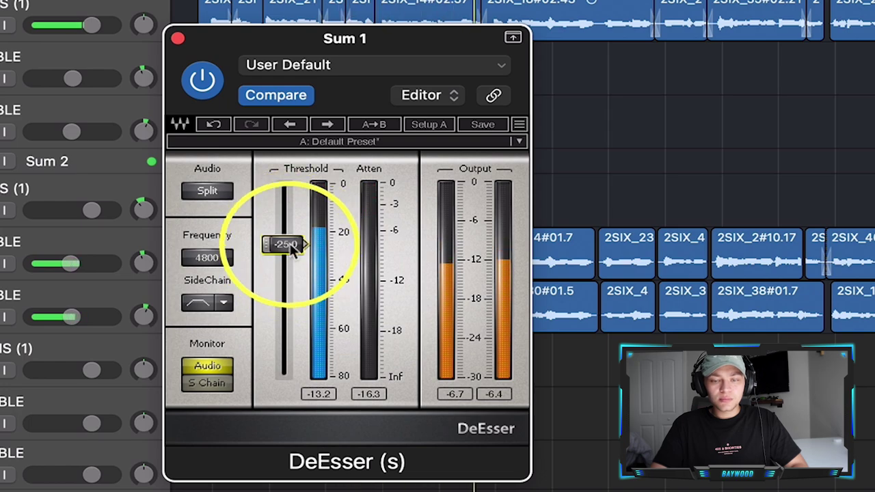
{"action": "left_click_drag", "start_coordinate": [396, 44], "coordinate": [279, 74]}
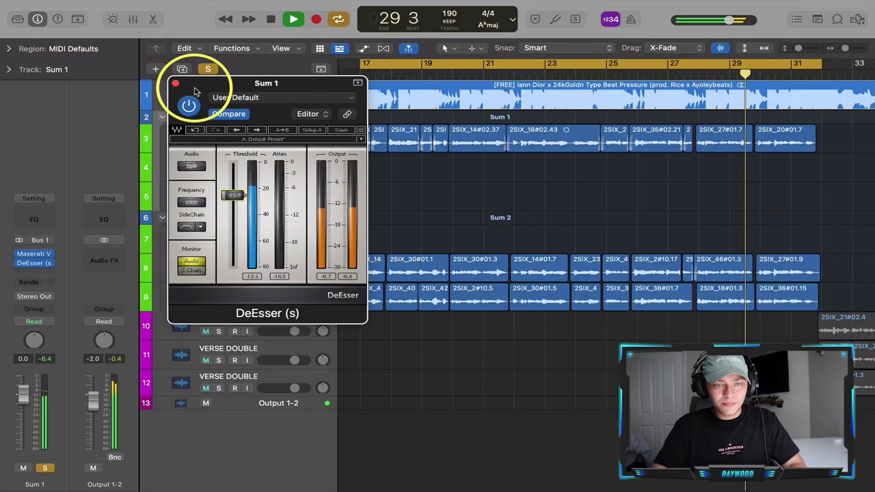
{"action": "left_click", "coordinate": [202, 229]}
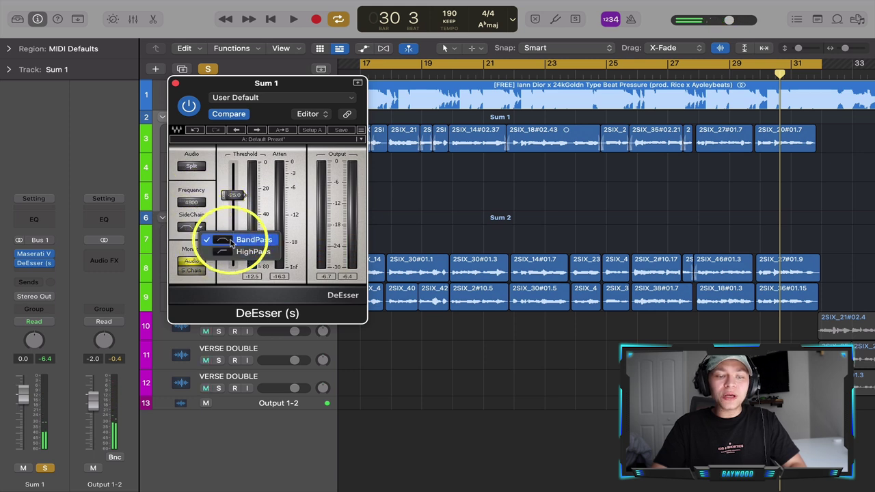
{"action": "left_click", "coordinate": [190, 204]}
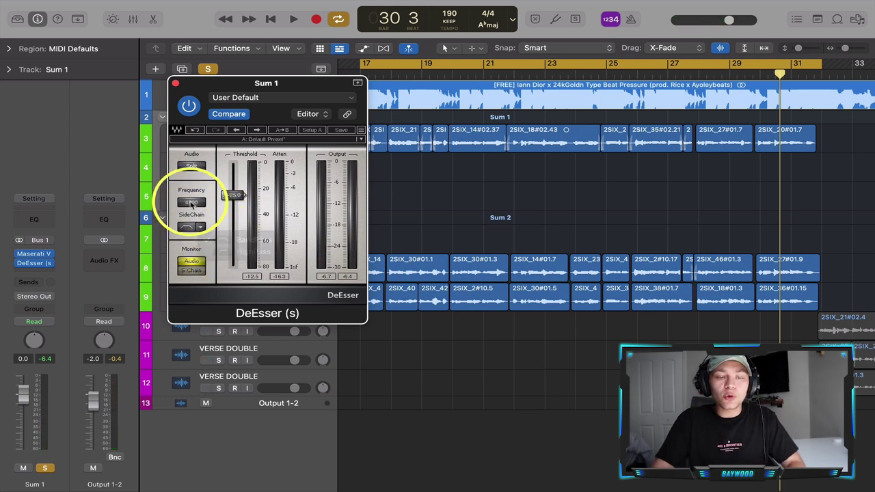
{"action": "left_click", "coordinate": [176, 84]}
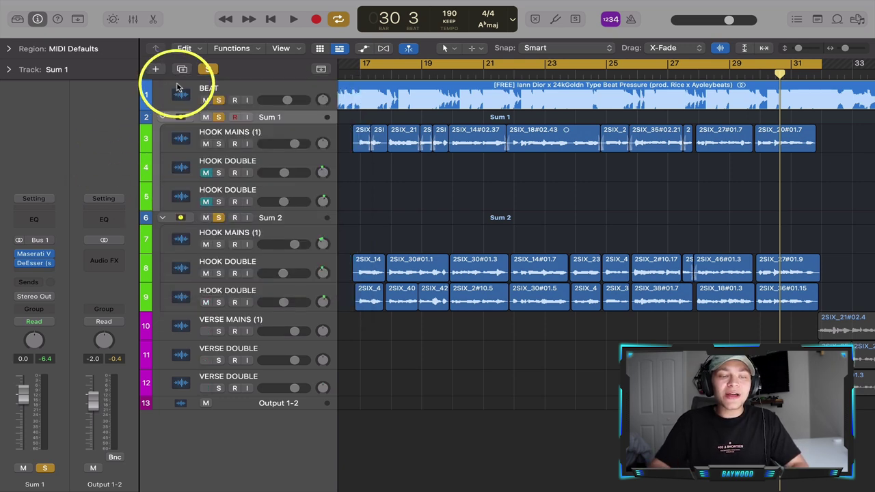
- Turn the Output 1-2 fader fully down, play the hook from its start, and raise the fader gradually to -13.4 dB
{"action": "left_click_drag", "start_coordinate": [96, 411], "coordinate": [94, 398]}
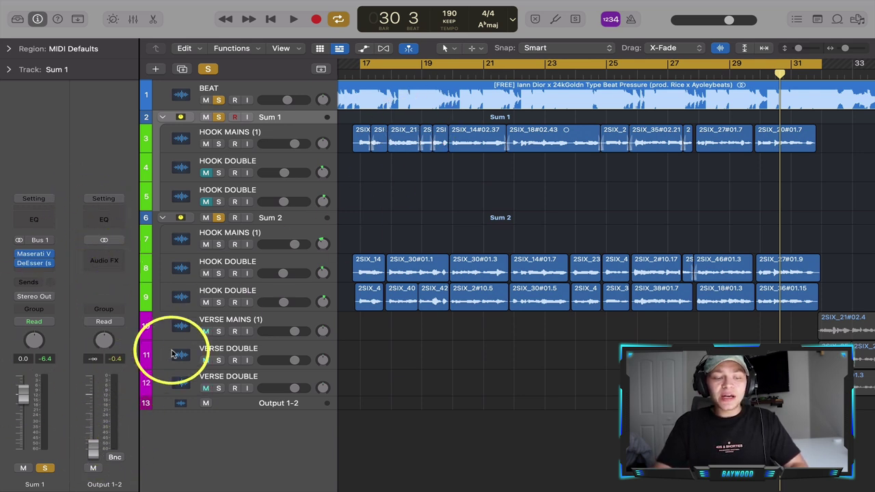
{"action": "left_click_drag", "start_coordinate": [108, 384], "coordinate": [125, 419]}
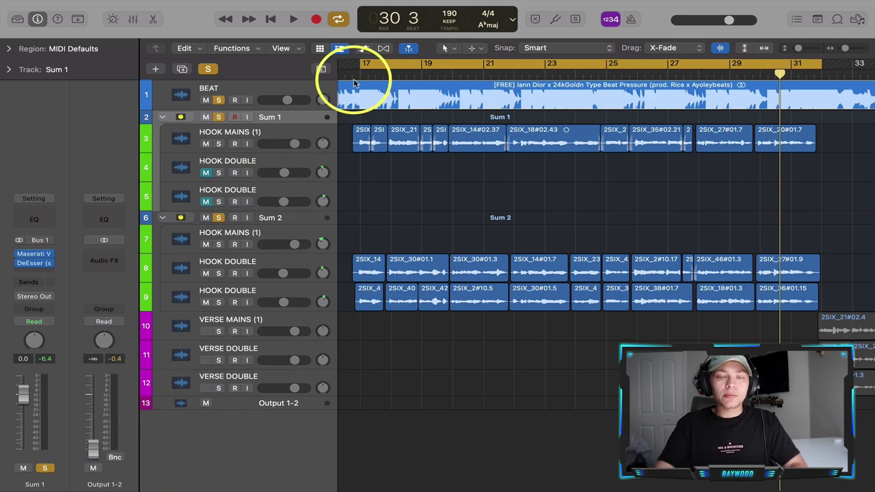
{"action": "scroll", "coordinate": [354, 83], "scroll_direction": "left", "scroll_amount": 2}
{"action": "key", "text": "space"}
{"action": "left_click_drag", "start_coordinate": [94, 446], "coordinate": [97, 416]}
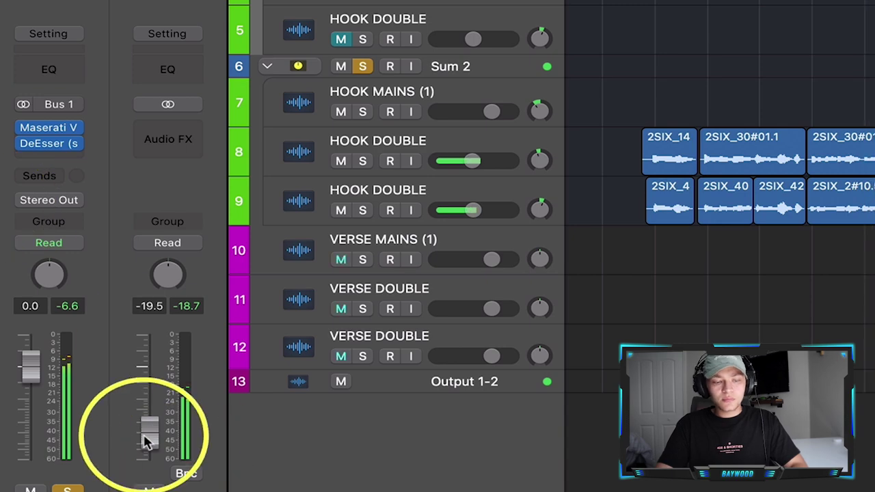
{"action": "left_click_drag", "start_coordinate": [148, 435], "coordinate": [145, 418]}
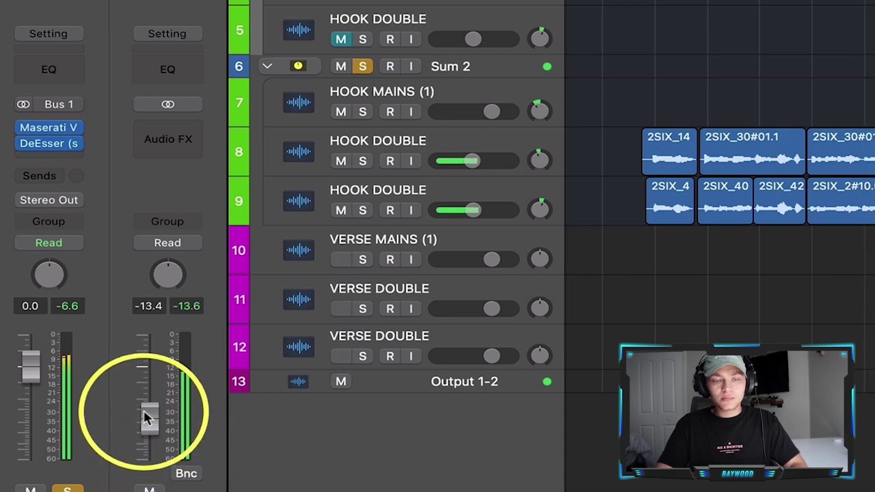
- Lower Output on Sum 1's Maserati VX1 during playback from bar 17, and raise the Output 1-2 fader to -3.1 dB
{"action": "left_click", "coordinate": [47, 127]}
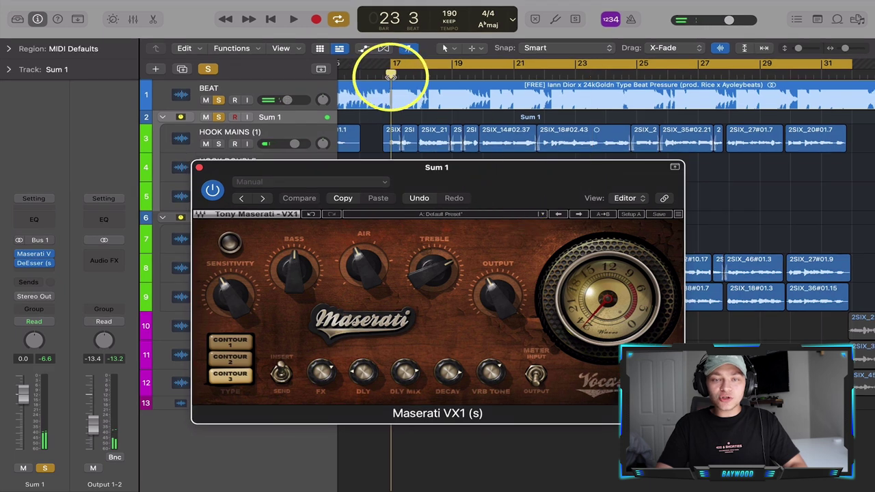
{"action": "left_click", "coordinate": [382, 71]}
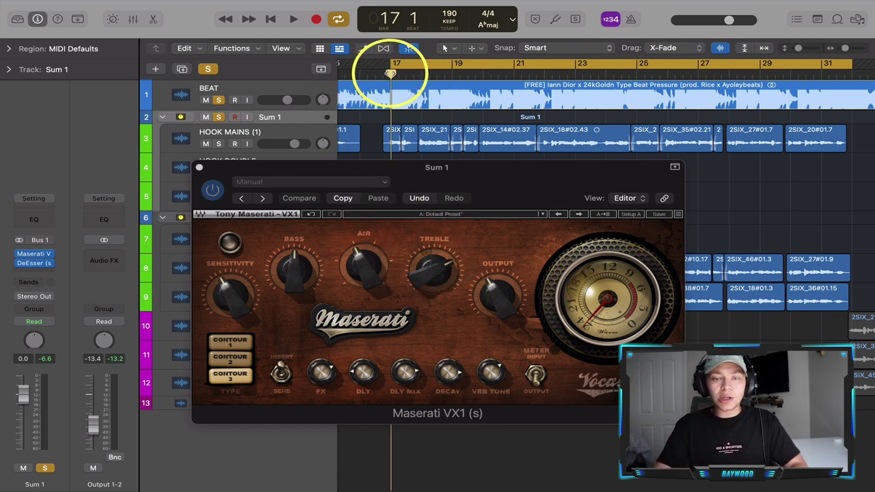
{"action": "key", "text": "space"}
{"action": "mouse_move", "coordinate": [512, 293]}
{"action": "left_mouse_down"}
{"action": "mouse_move", "coordinate": [498, 293]}
{"action": "mouse_move", "coordinate": [496, 310]}
{"action": "mouse_move", "coordinate": [497, 297]}
{"action": "left_mouse_up"}
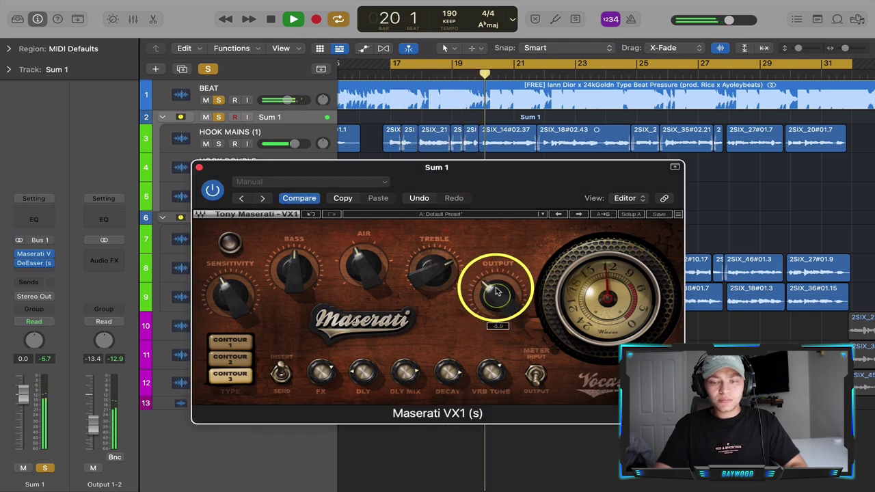
{"action": "left_click_drag", "start_coordinate": [93, 424], "coordinate": [93, 403]}
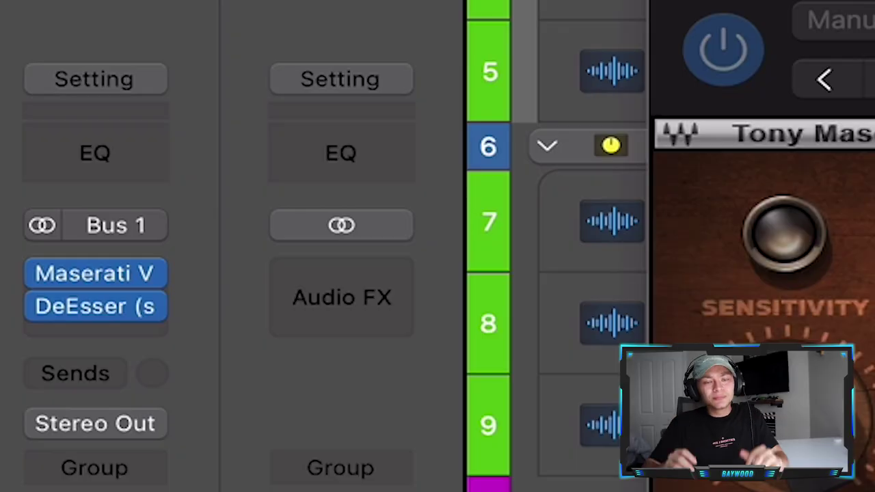
{"action": "left_click", "coordinate": [654, 3]}
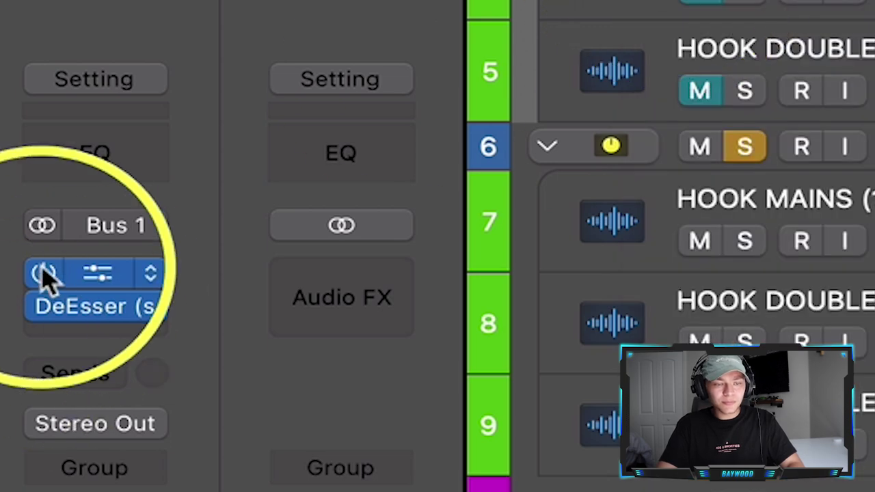
- Bypass Sum 1's Maserati VX1 and DeEsser together to compare the unprocessed vocal, and switch both back on
{"action": "left_click_drag", "start_coordinate": [43, 272], "coordinate": [42, 309]}
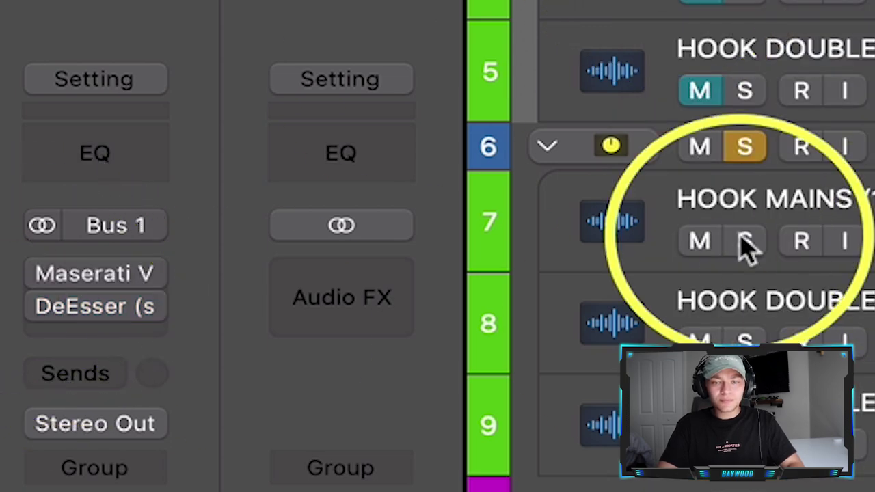
{"action": "mouse_move", "coordinate": [36, 286]}
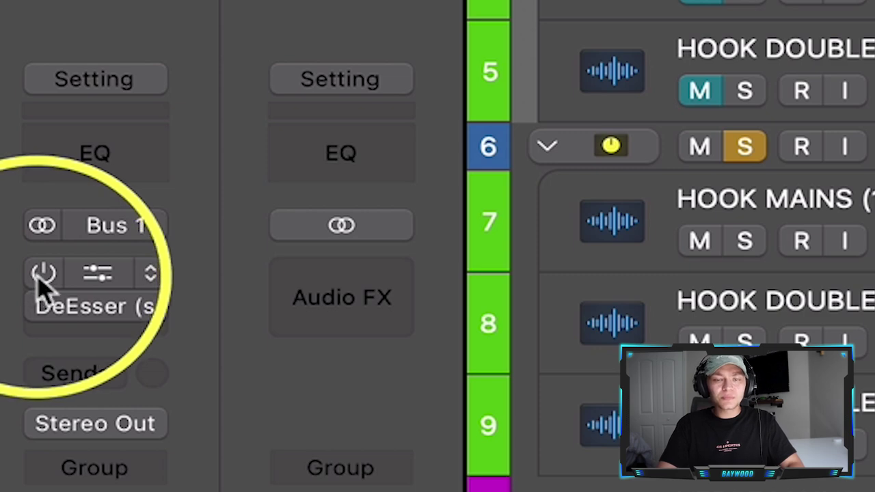
{"action": "left_click", "coordinate": [41, 306]}
{"action": "left_click", "coordinate": [44, 273], "text": "shift"}
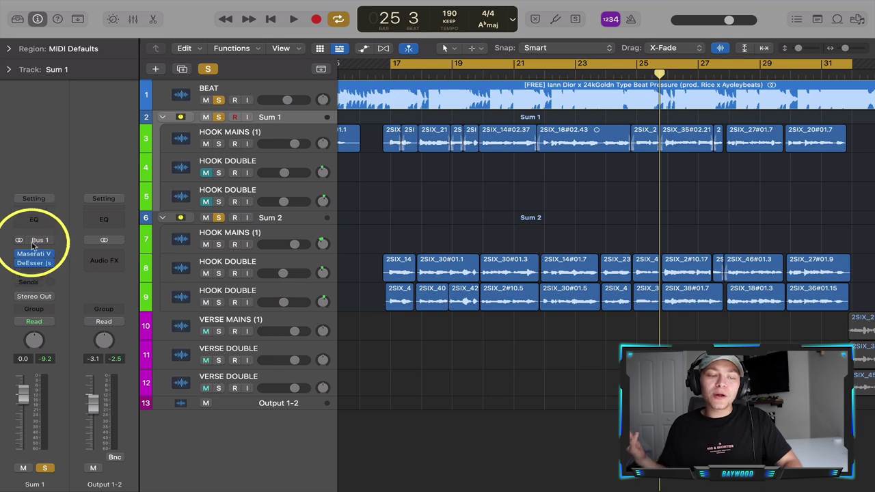
- Reopen Sum 1's Maserati VX1 to review its settings, and close it
{"action": "left_click", "coordinate": [32, 253]}
{"action": "left_click_drag", "start_coordinate": [541, 189], "coordinate": [431, 124]}
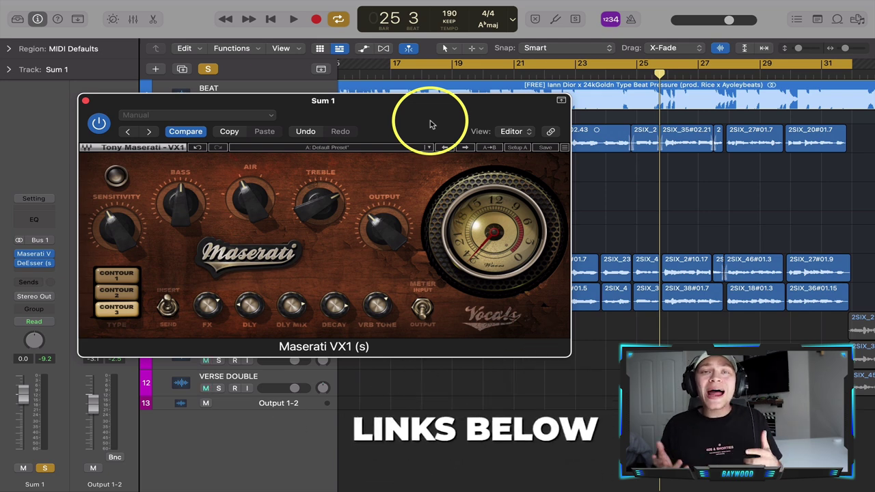
{"action": "left_click_drag", "start_coordinate": [430, 124], "coordinate": [456, 121]}
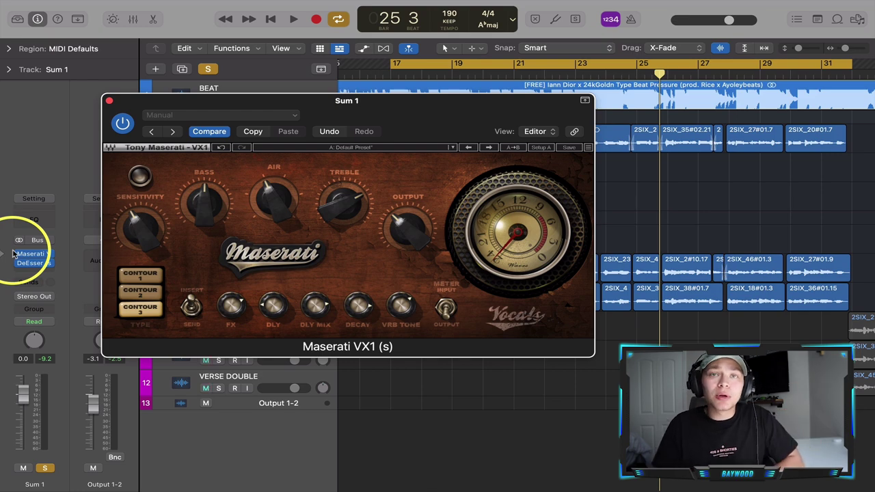
{"action": "left_click_drag", "start_coordinate": [402, 129], "coordinate": [594, 122]}
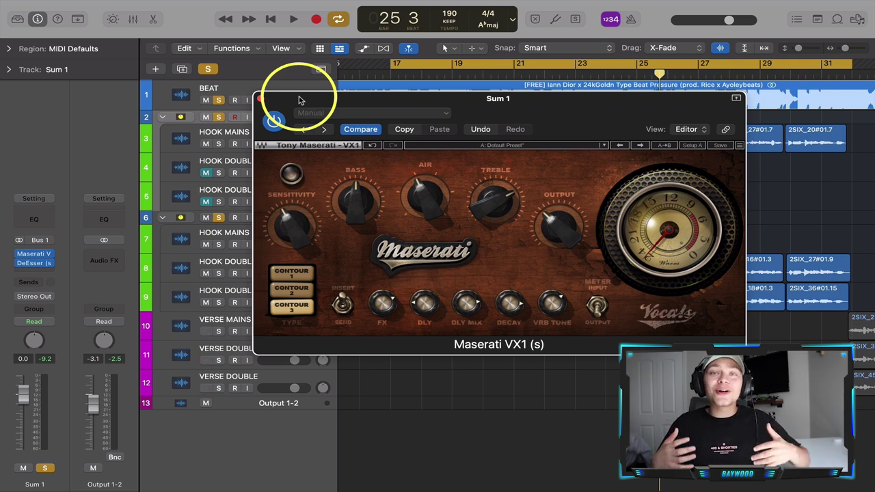
{"action": "left_click", "coordinate": [260, 99]}
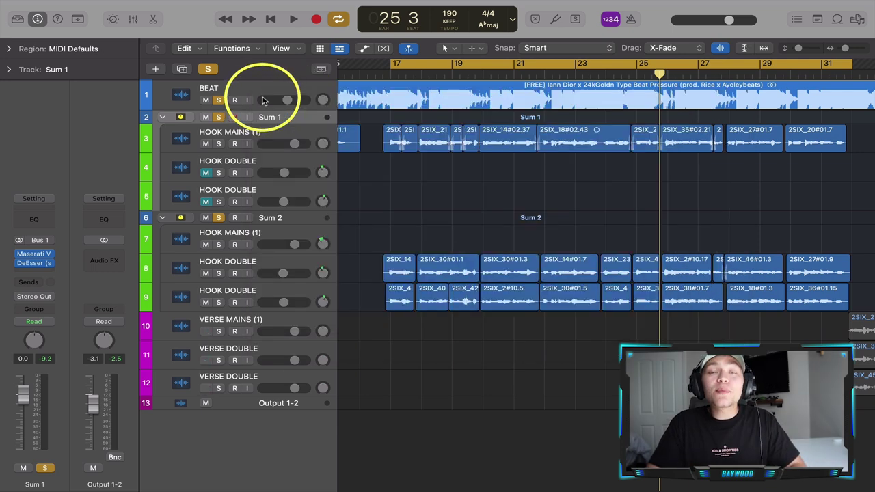